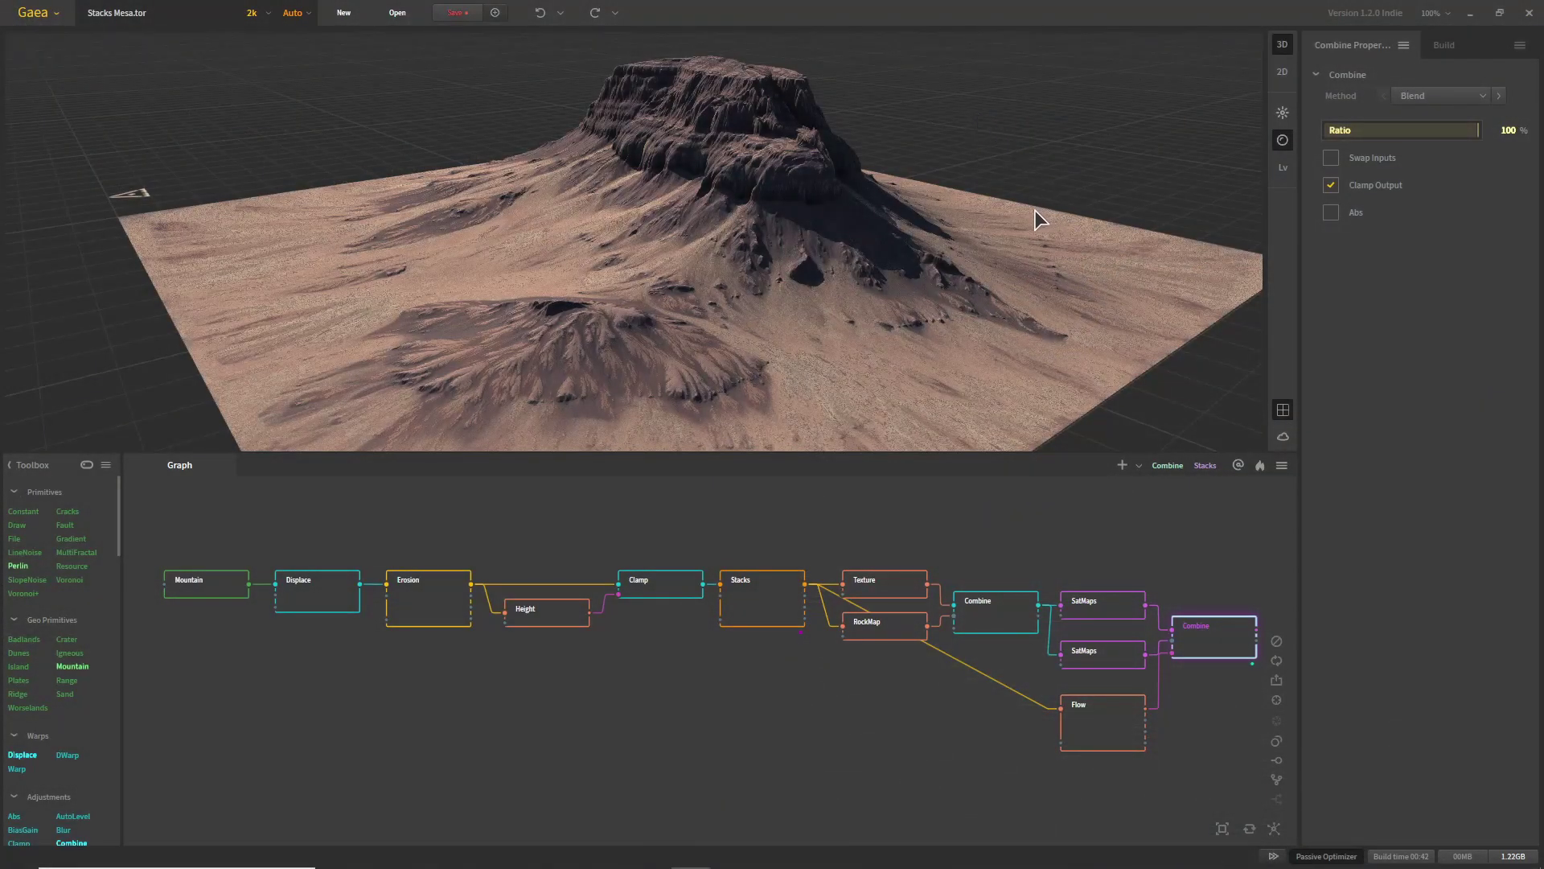
Mark the Stacks node's output for export
left_click_drag(572, 249, 605, 268)
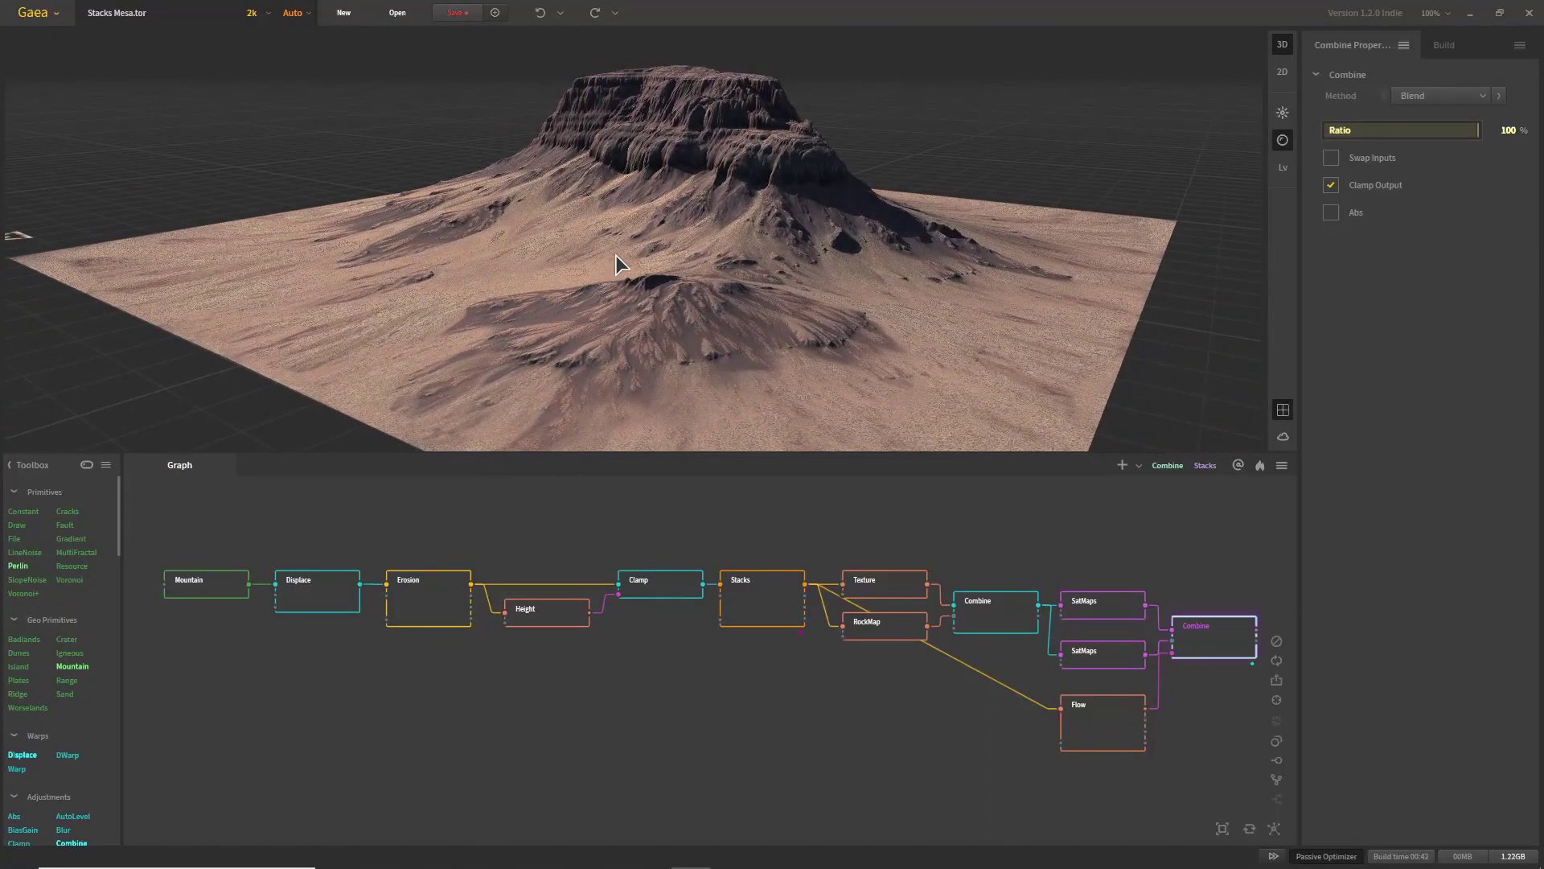
left_click(759, 615)
right_click(760, 615)
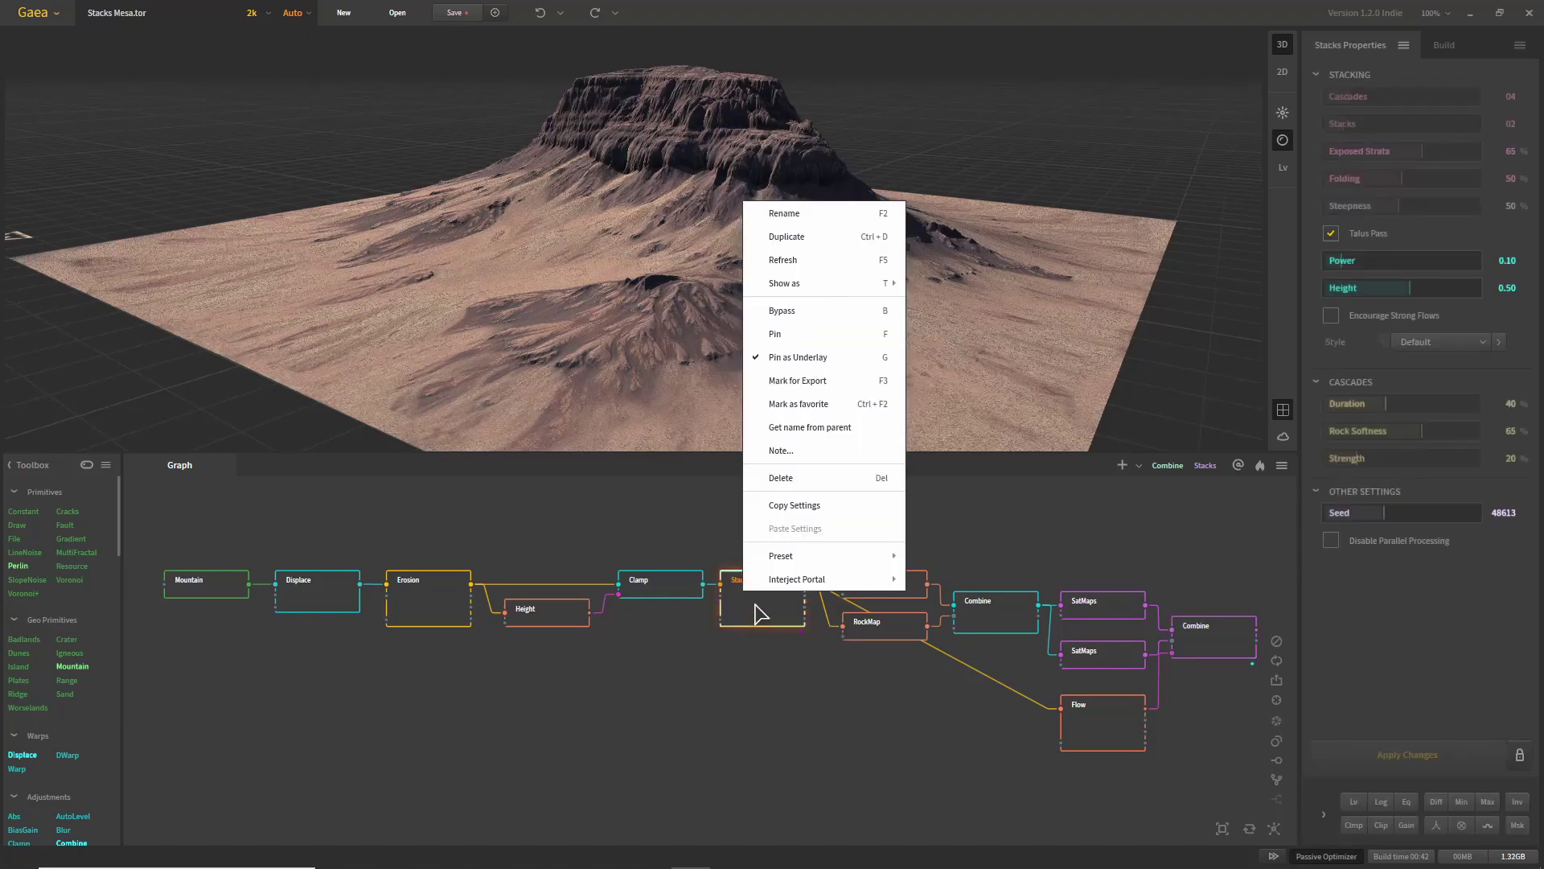
left_click(827, 383)
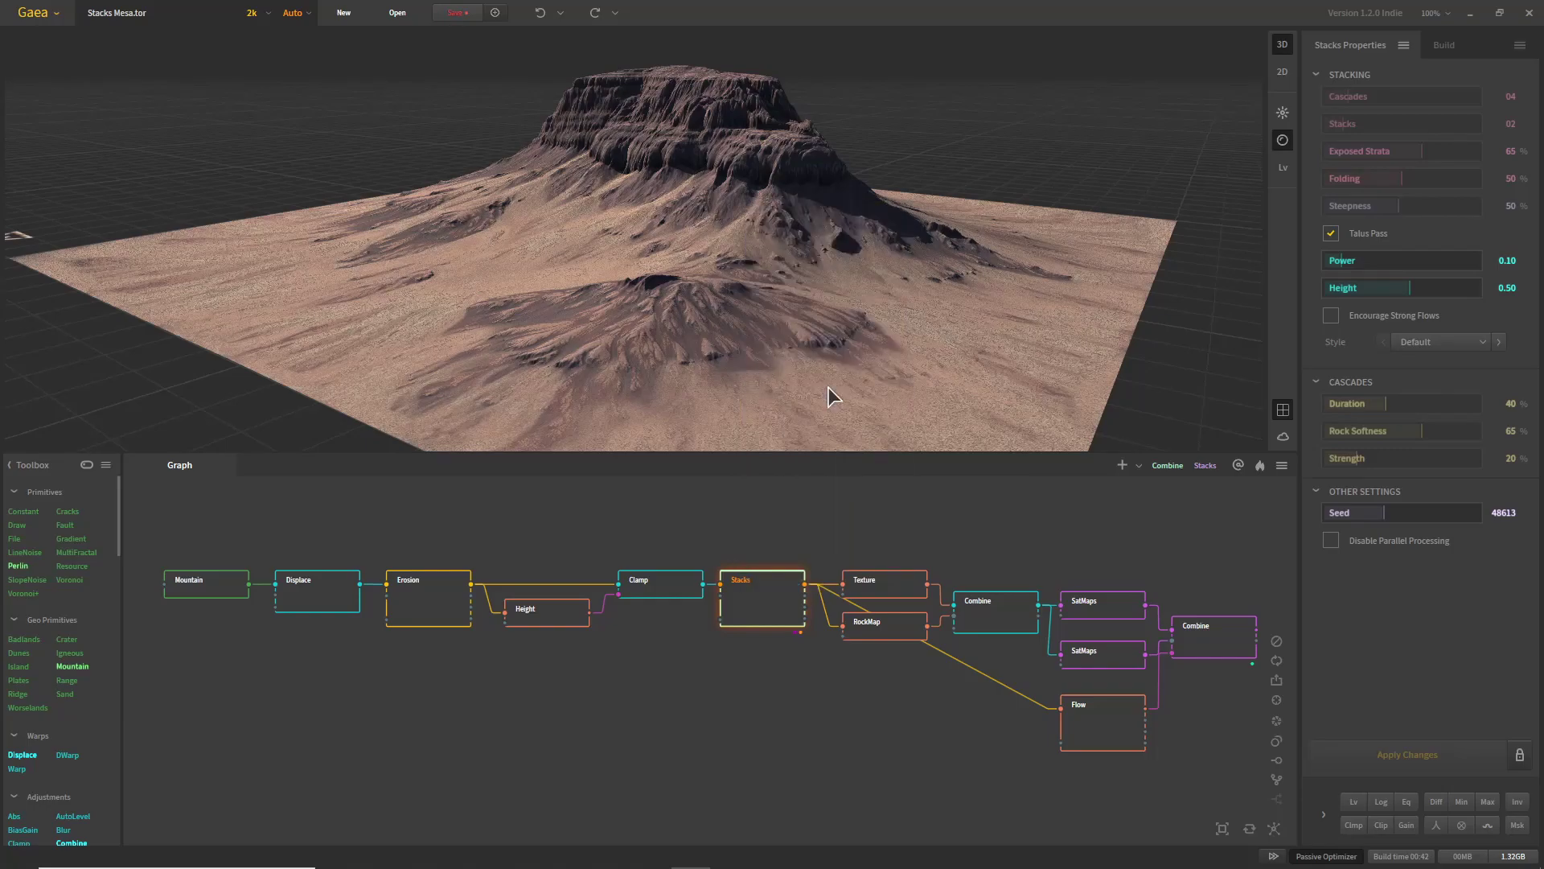
Mark the final Combine node's output for export
left_click(1219, 636)
right_click(1221, 637)
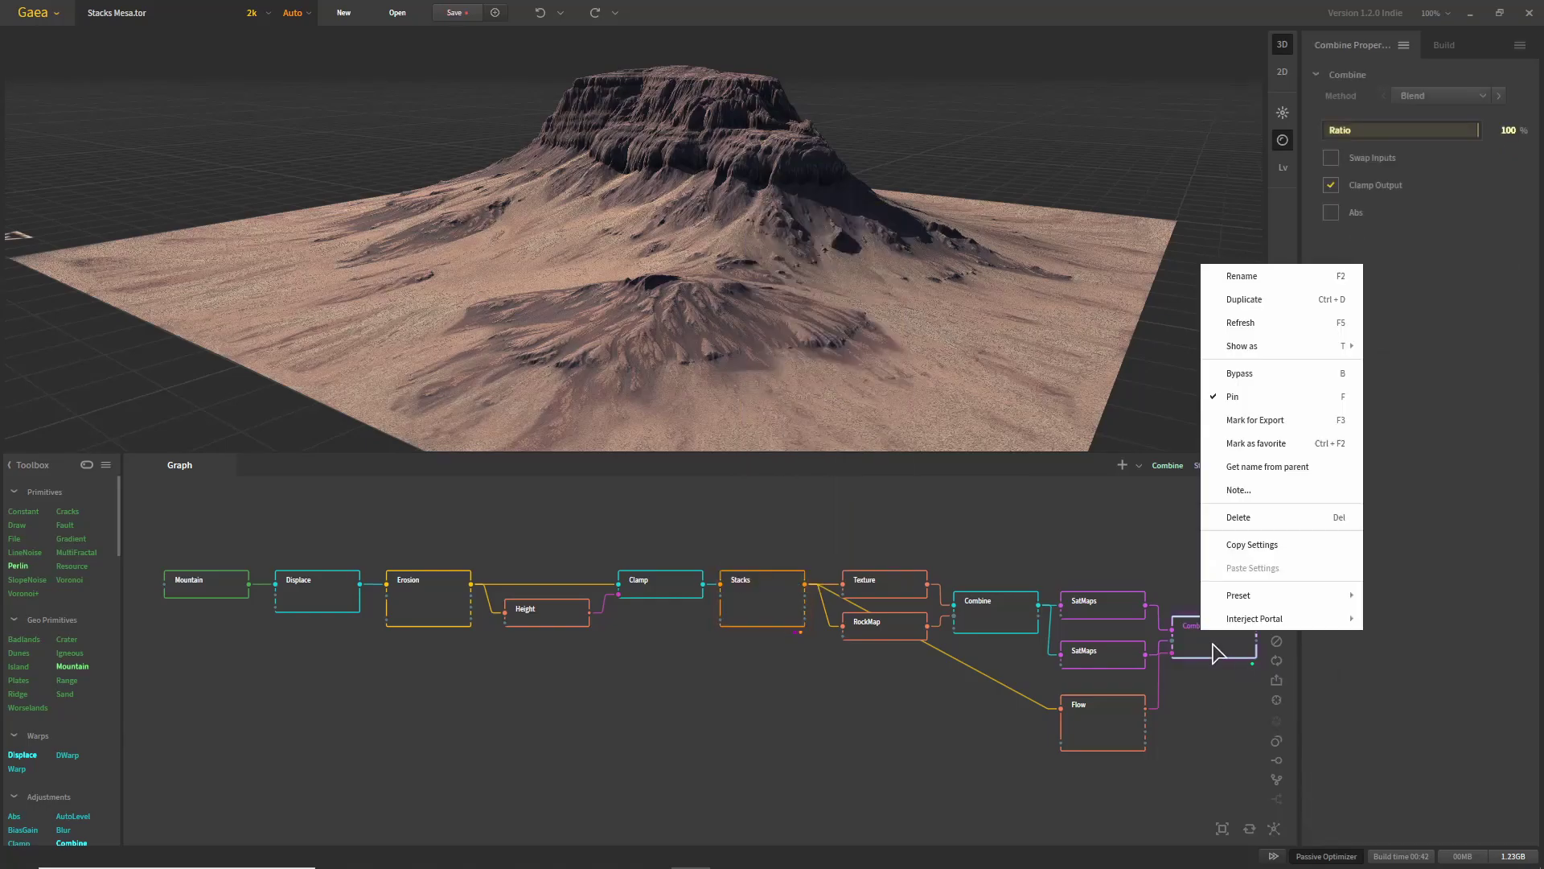
left_click(1266, 421)
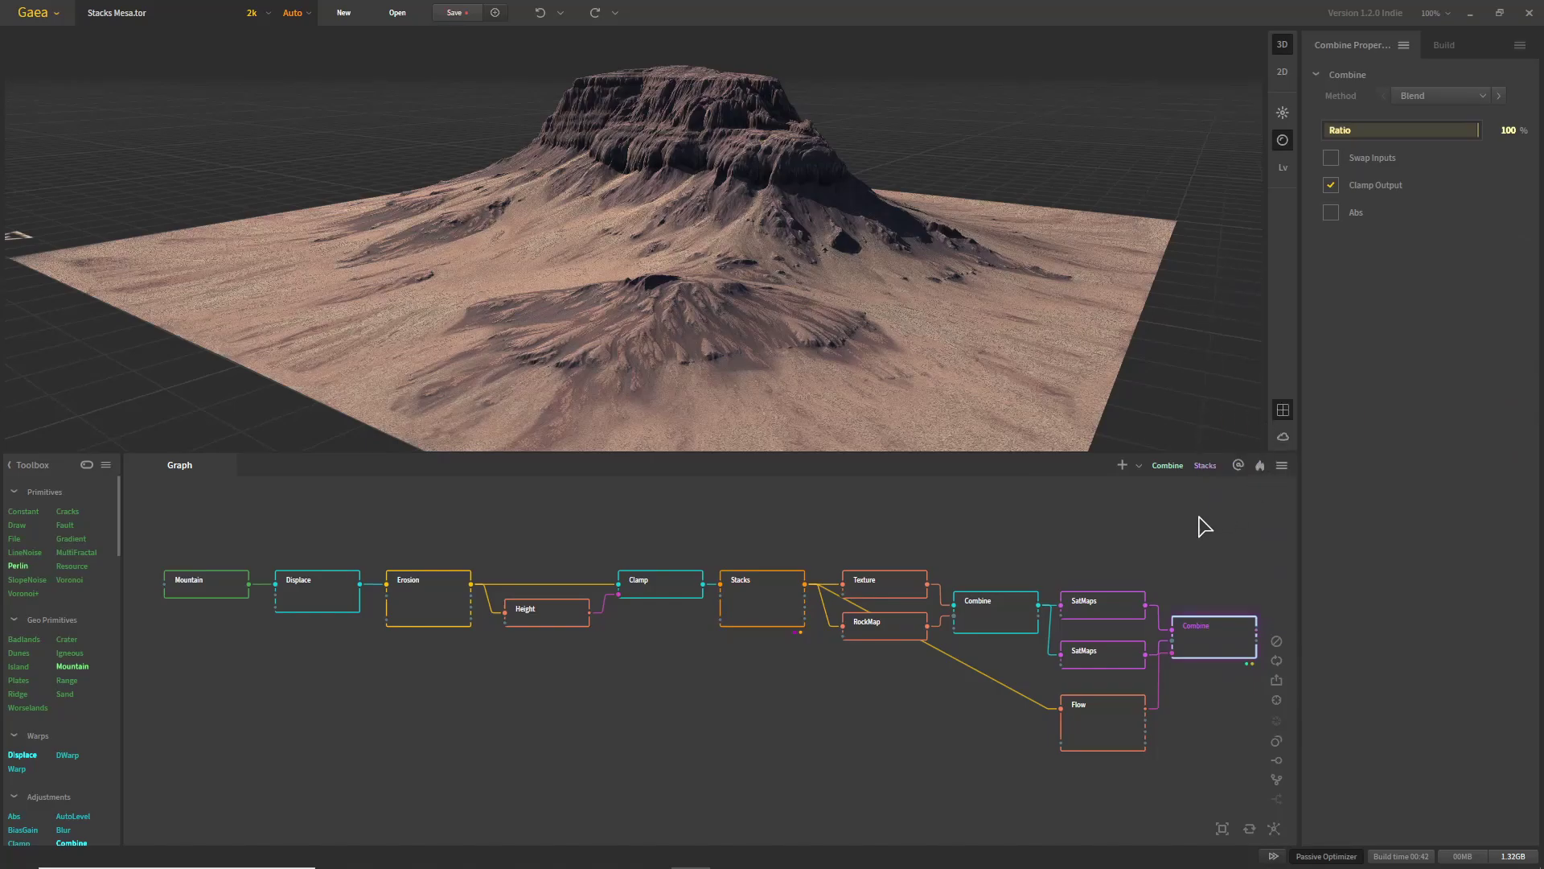
Build the Stacks and Combine outputs as .tif files at 4K (4096) with Raw range
left_click(1448, 47)
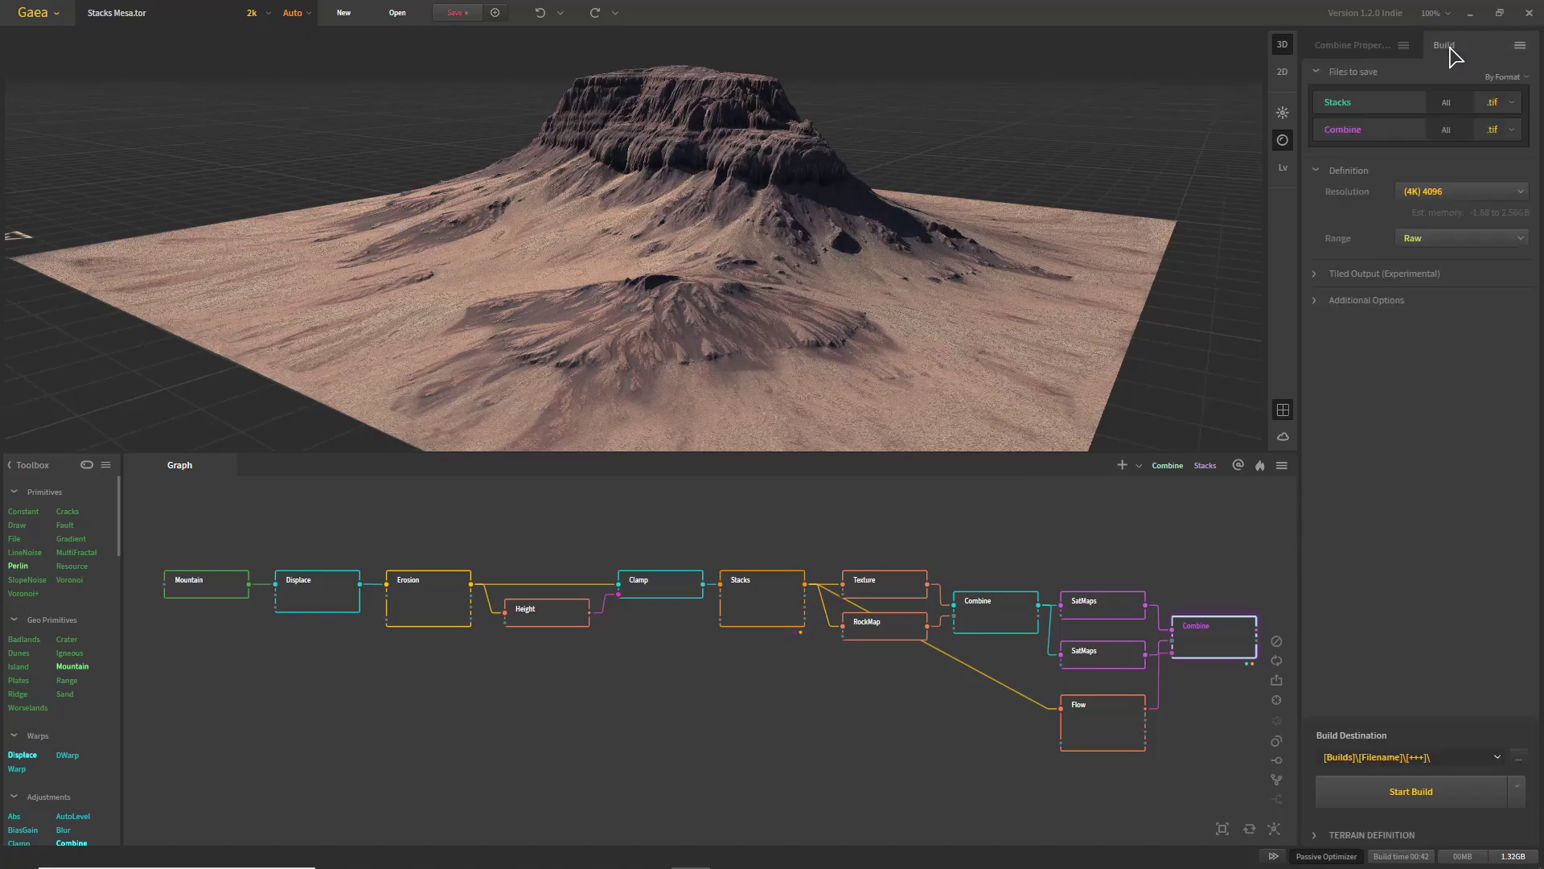
left_click(1506, 105)
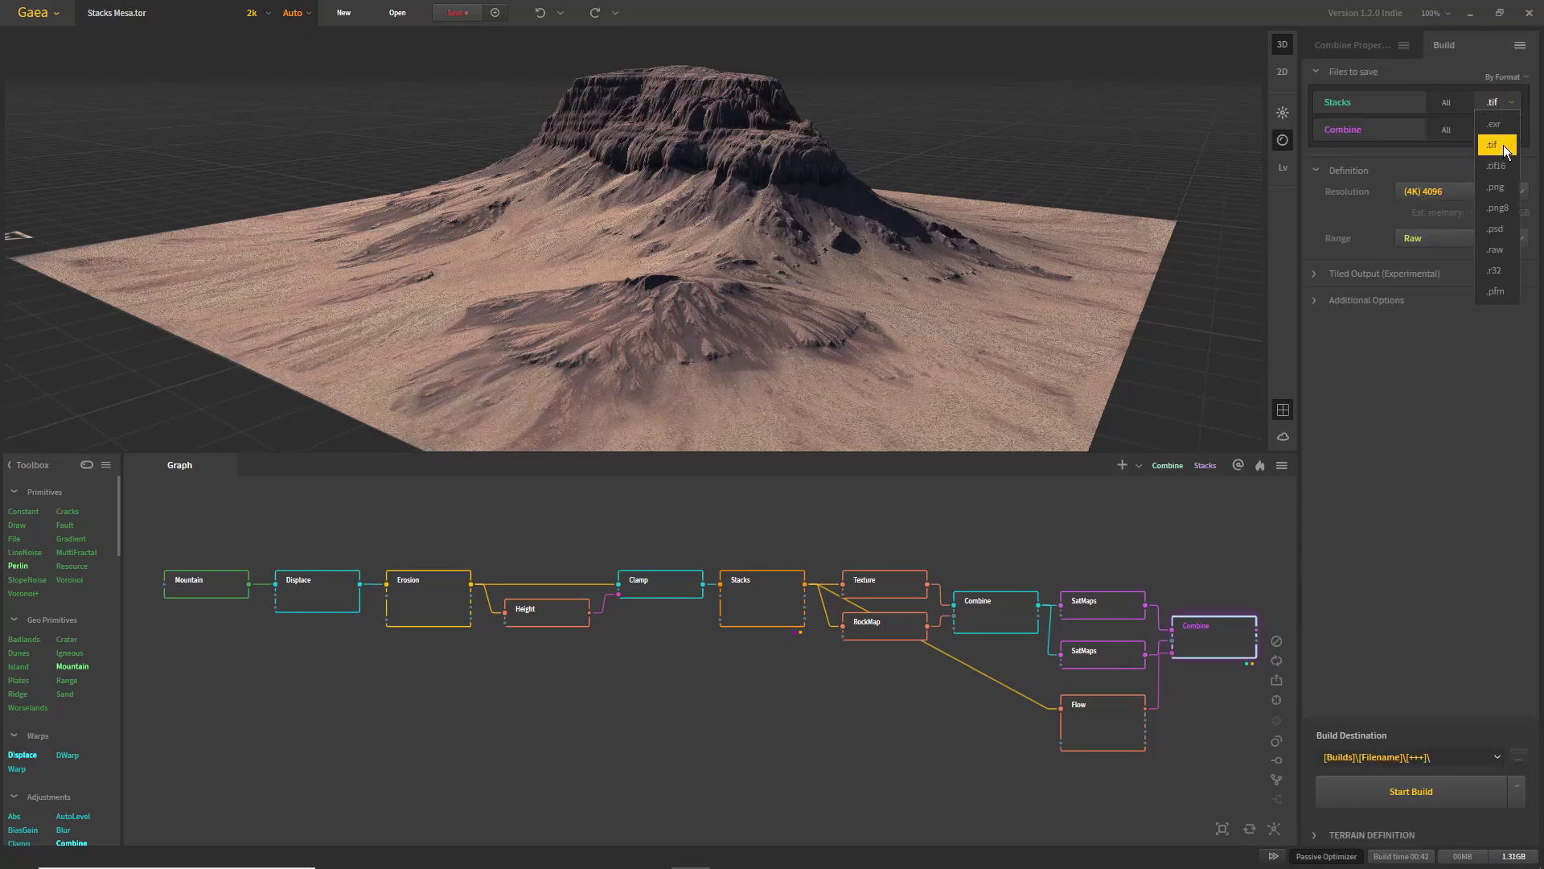
left_click(1503, 149)
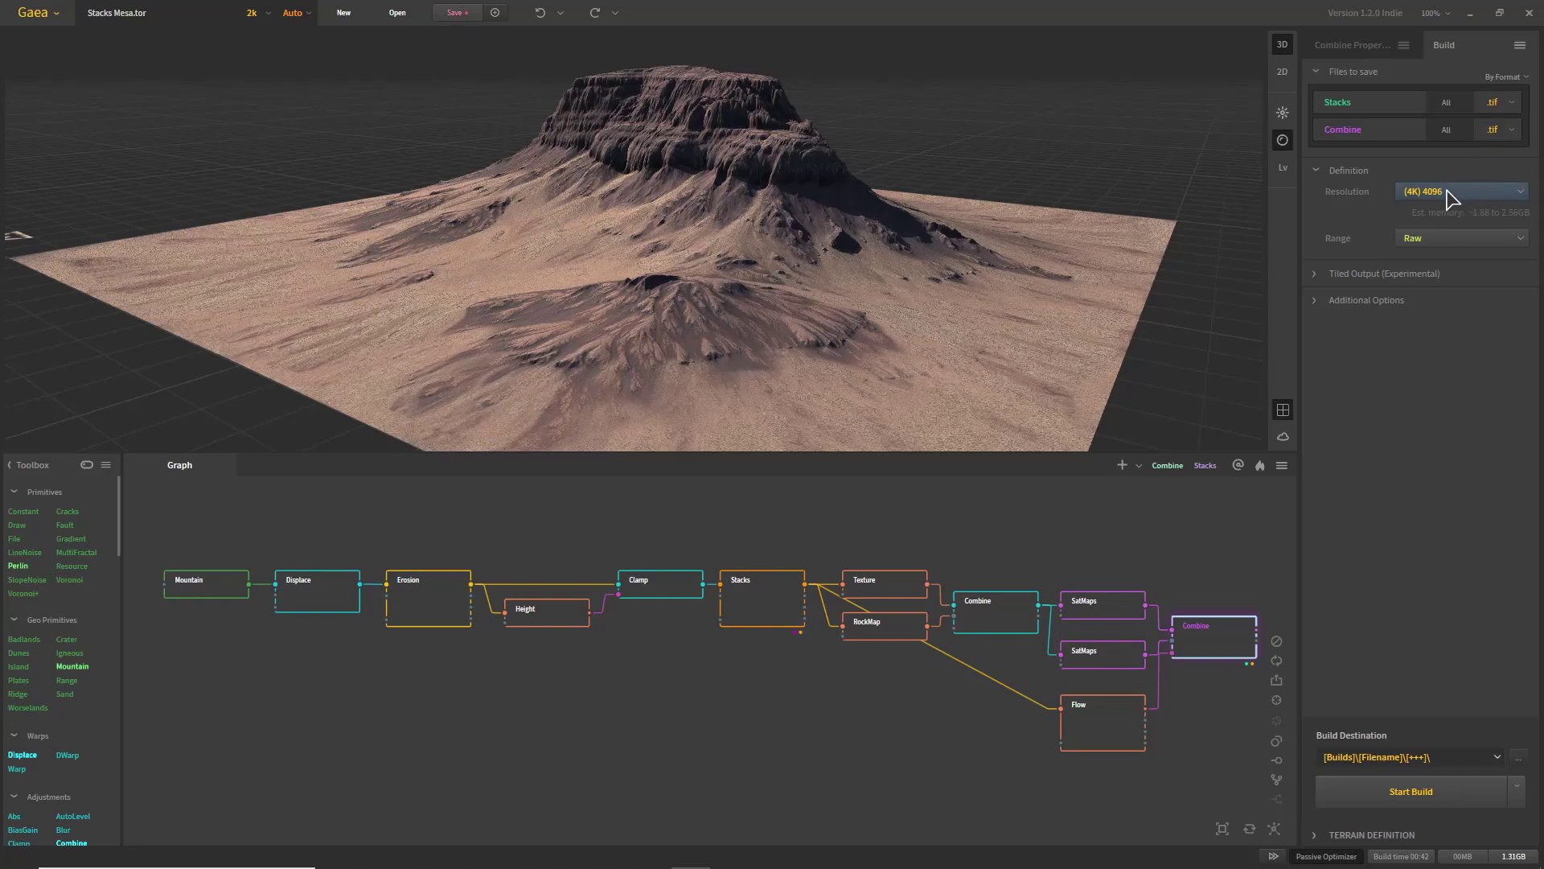
mouse_move(1512, 246)
left_click(1316, 836)
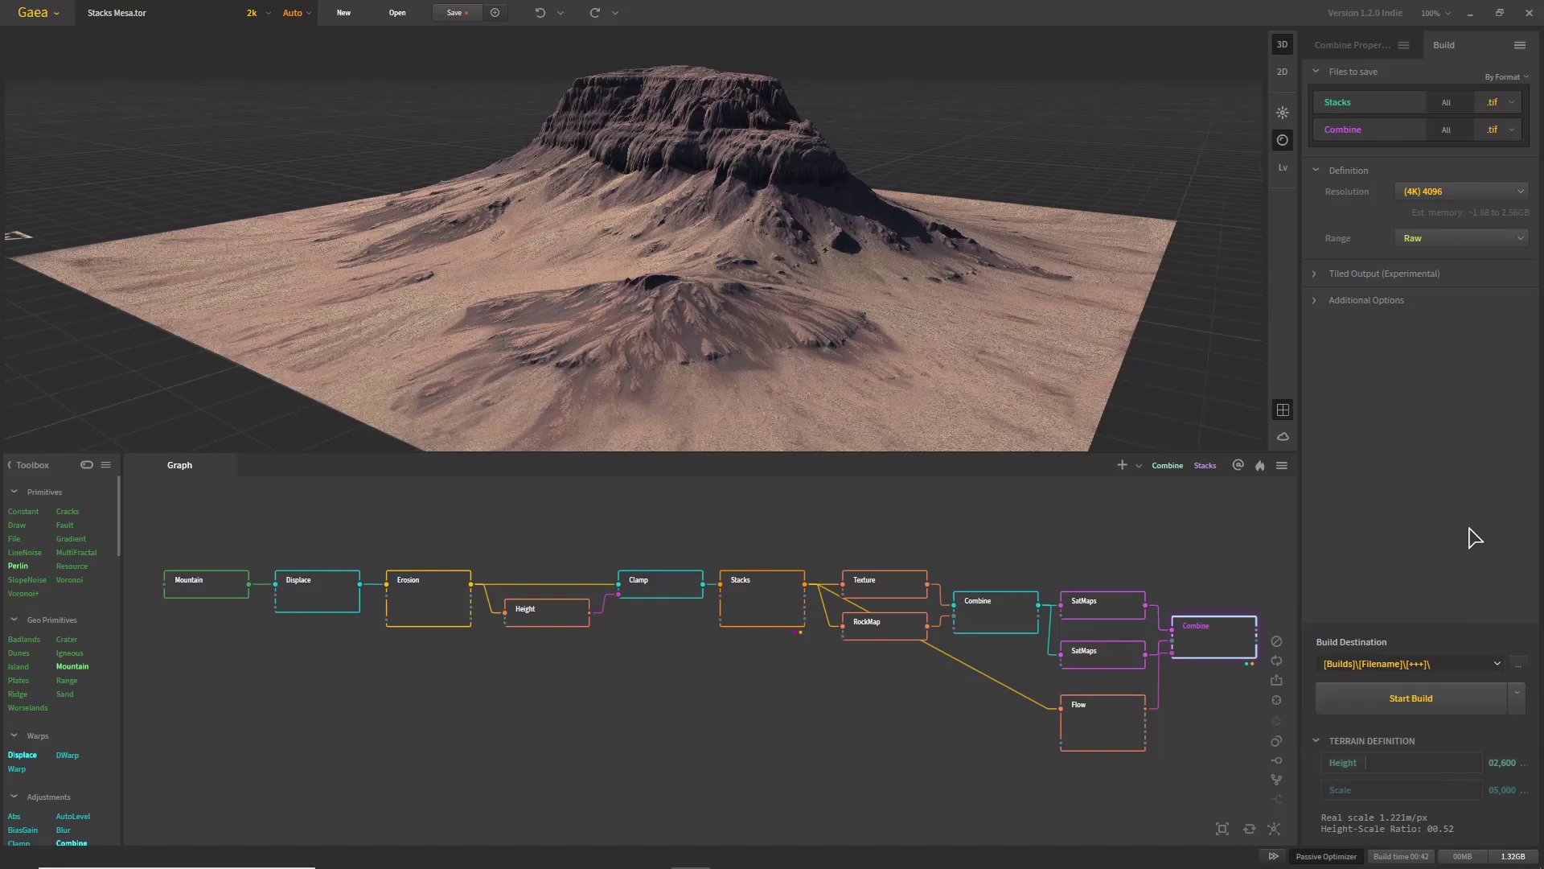
left_click(1462, 711, "ctrl")
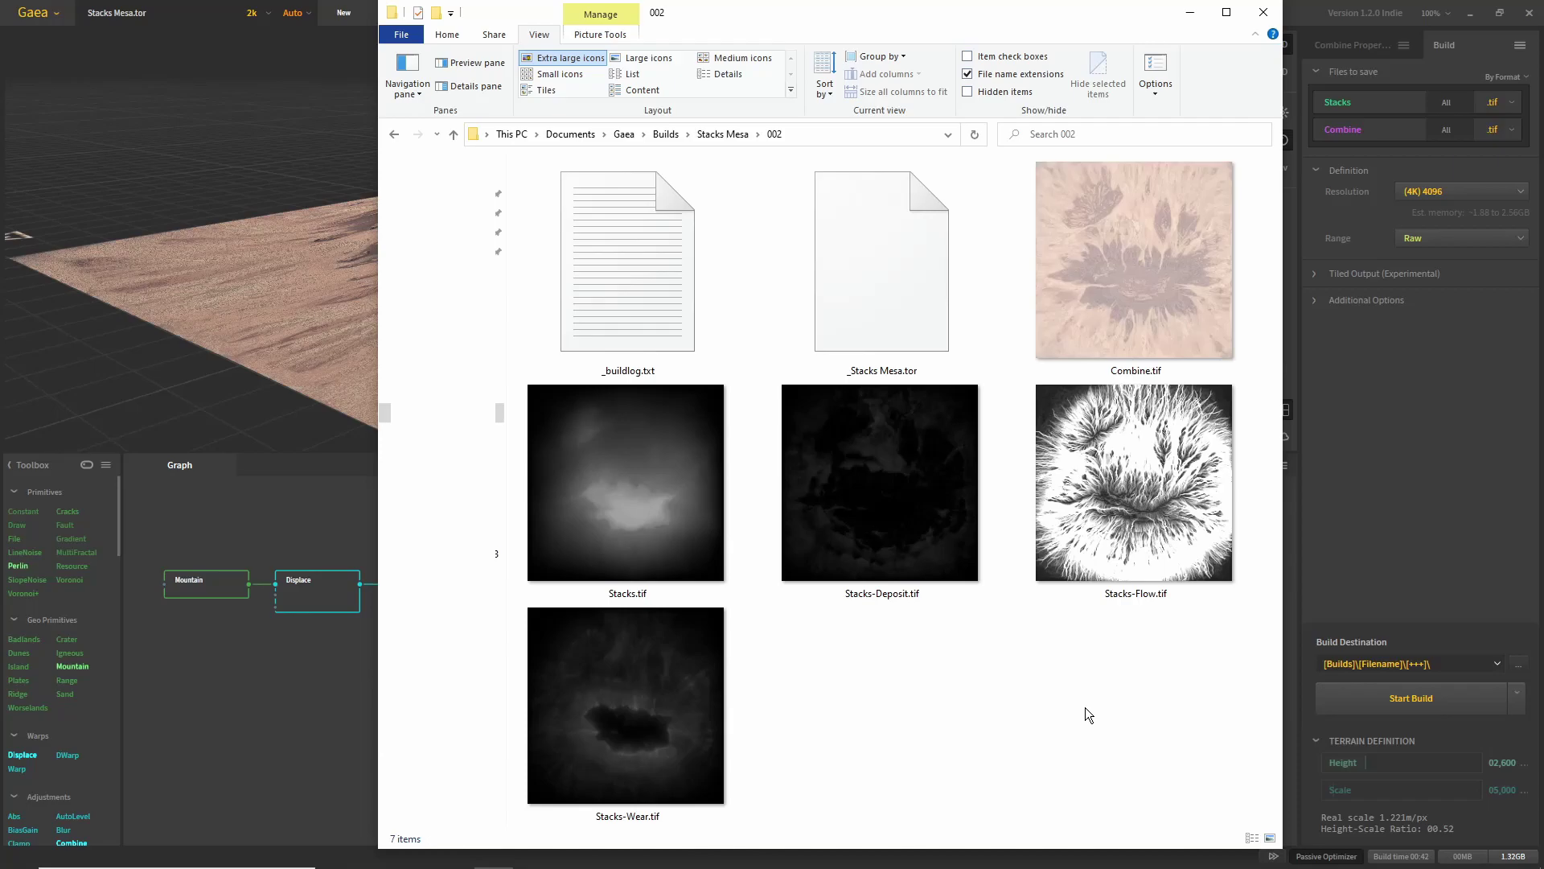
left_click(651, 513)
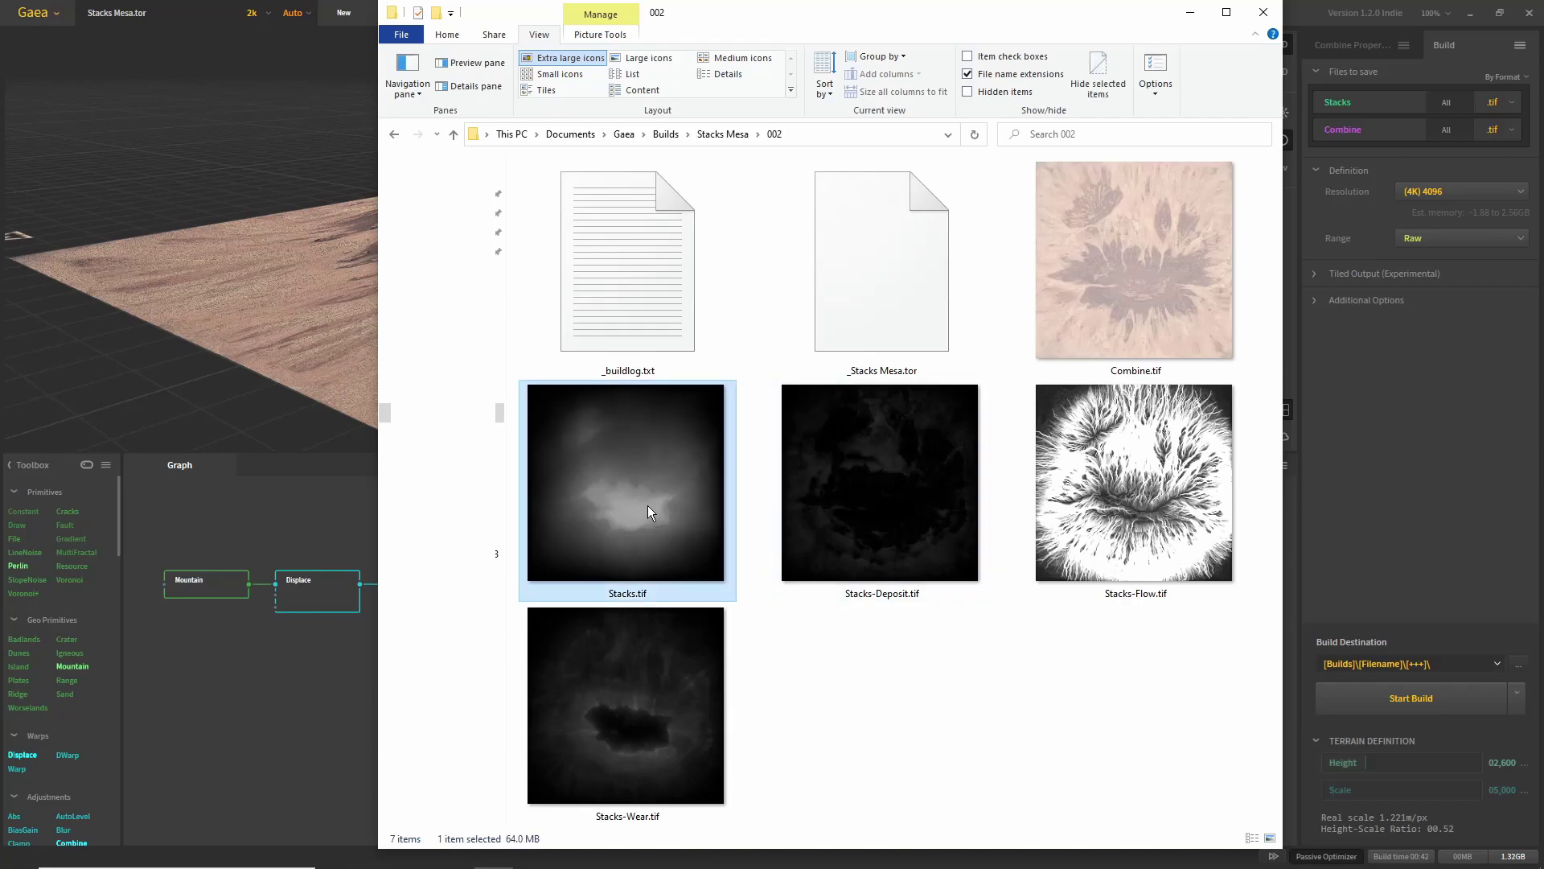
left_click(1126, 541)
left_click(849, 511)
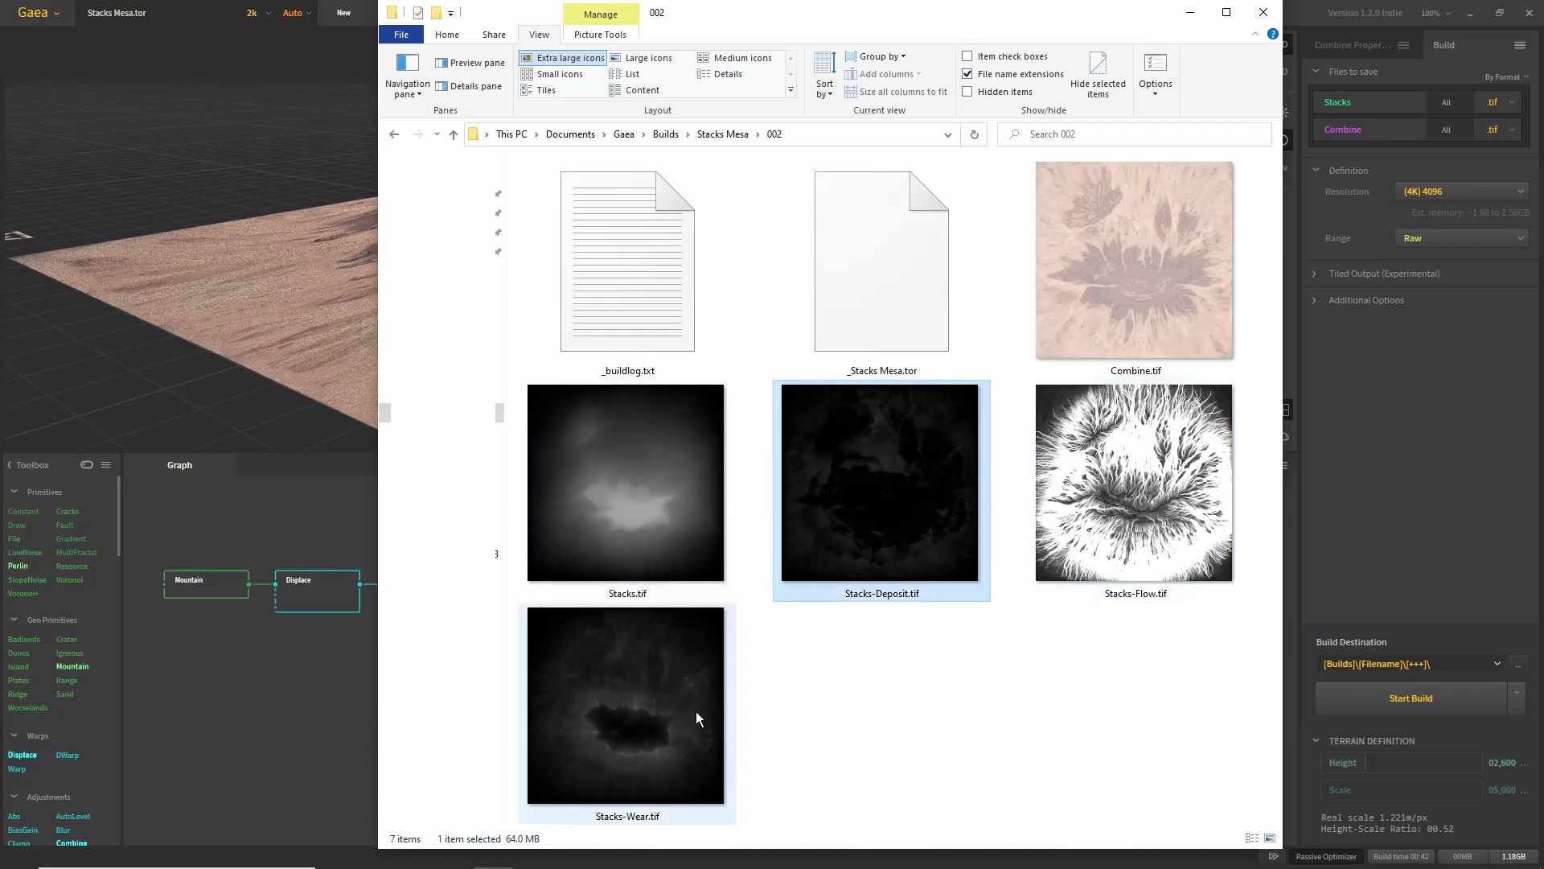
left_click(668, 752)
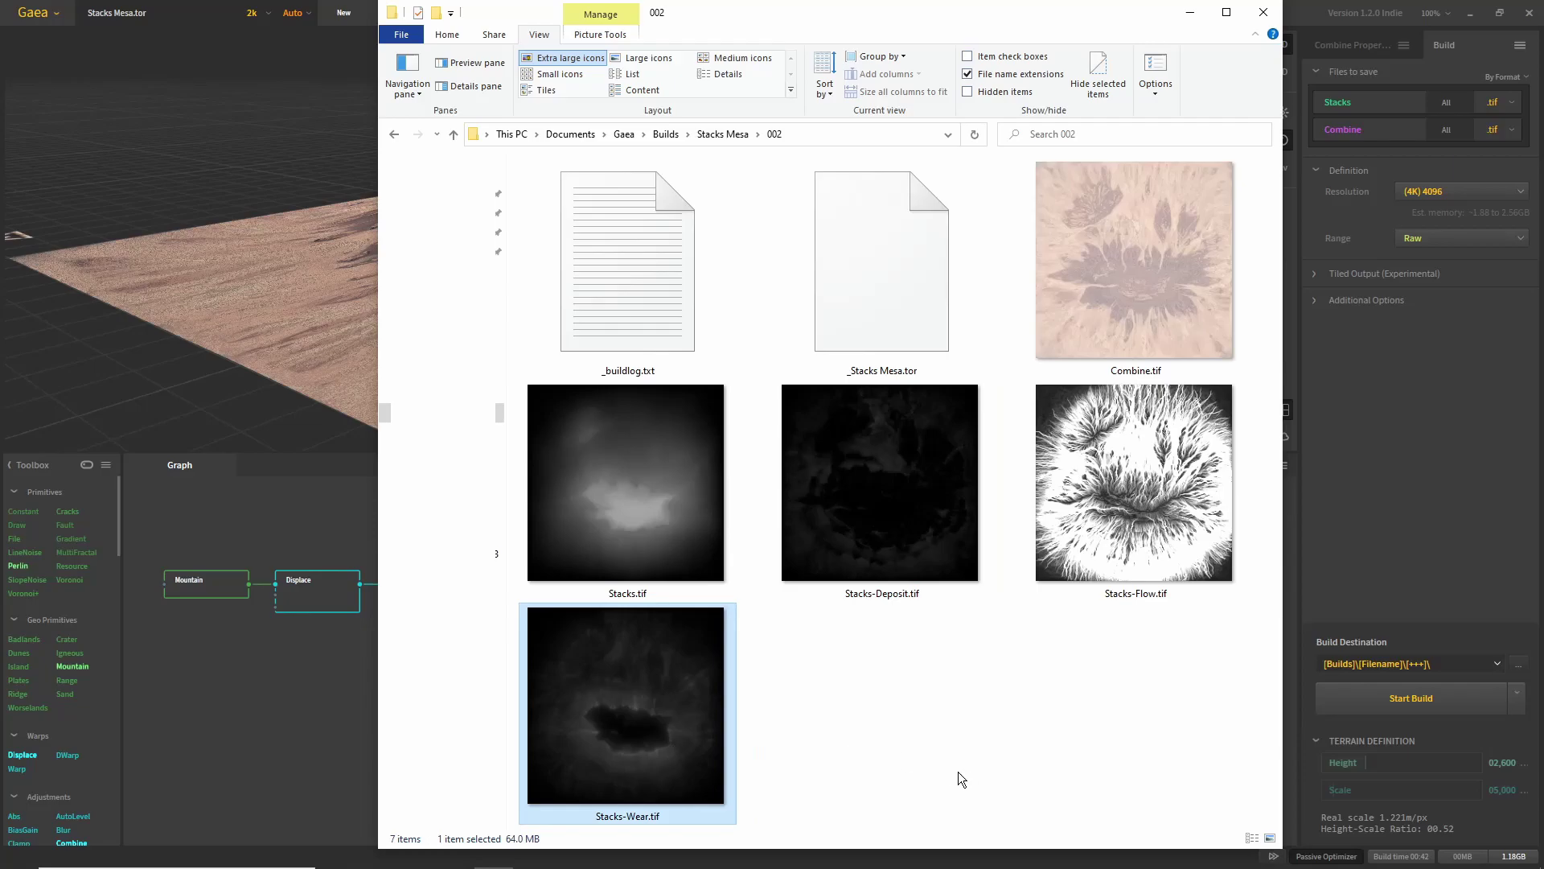
left_click(1166, 266)
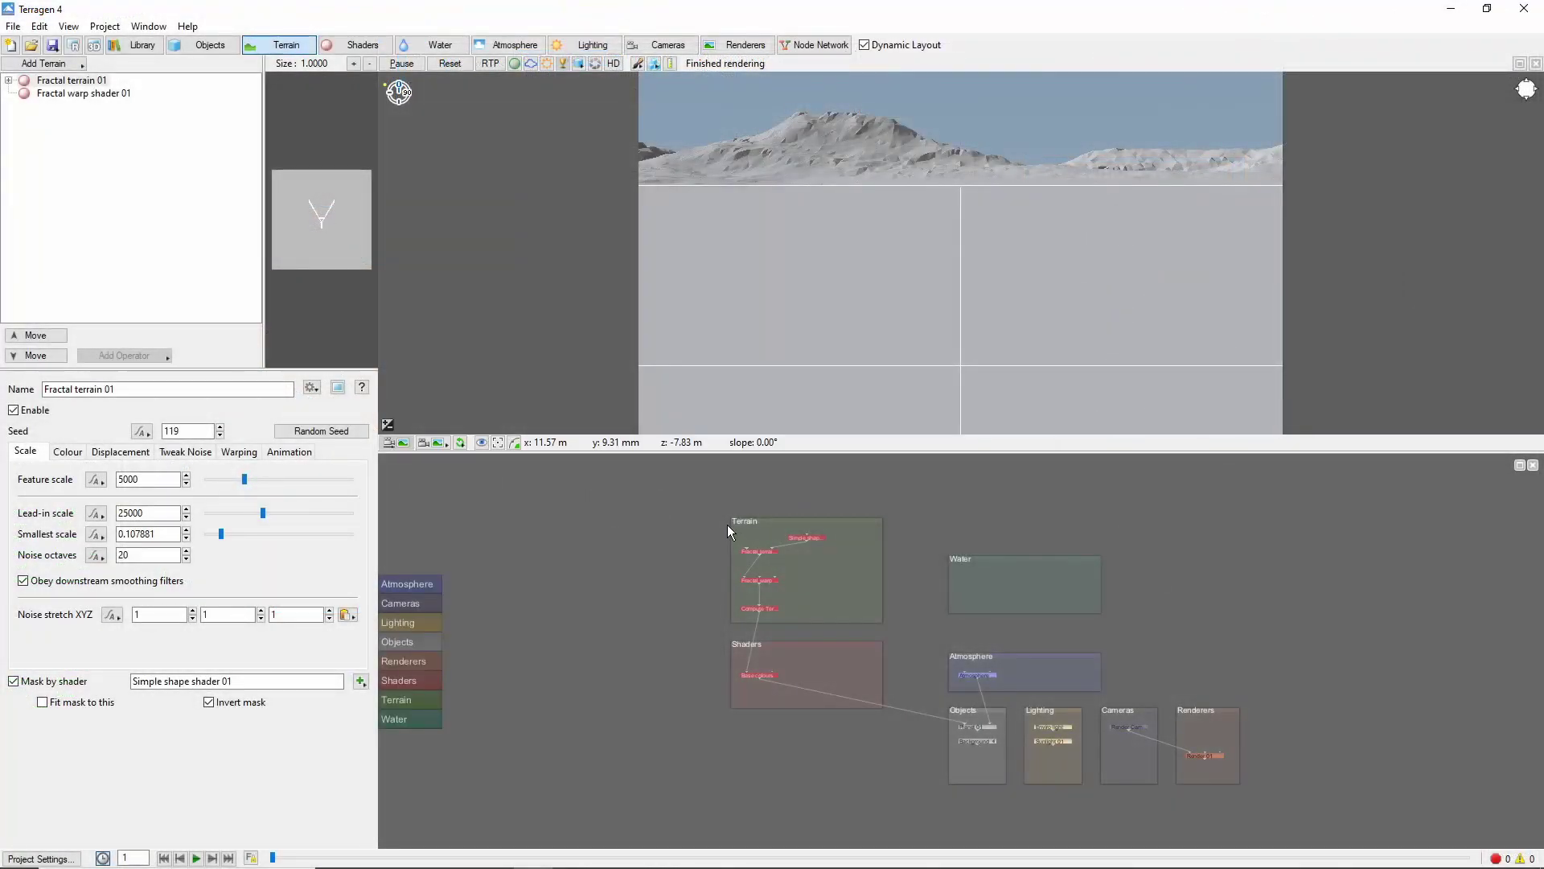
Disable Fractal terrain 01 in the Terrain group and zoom the Node Network in
left_click(784, 547)
key("e")
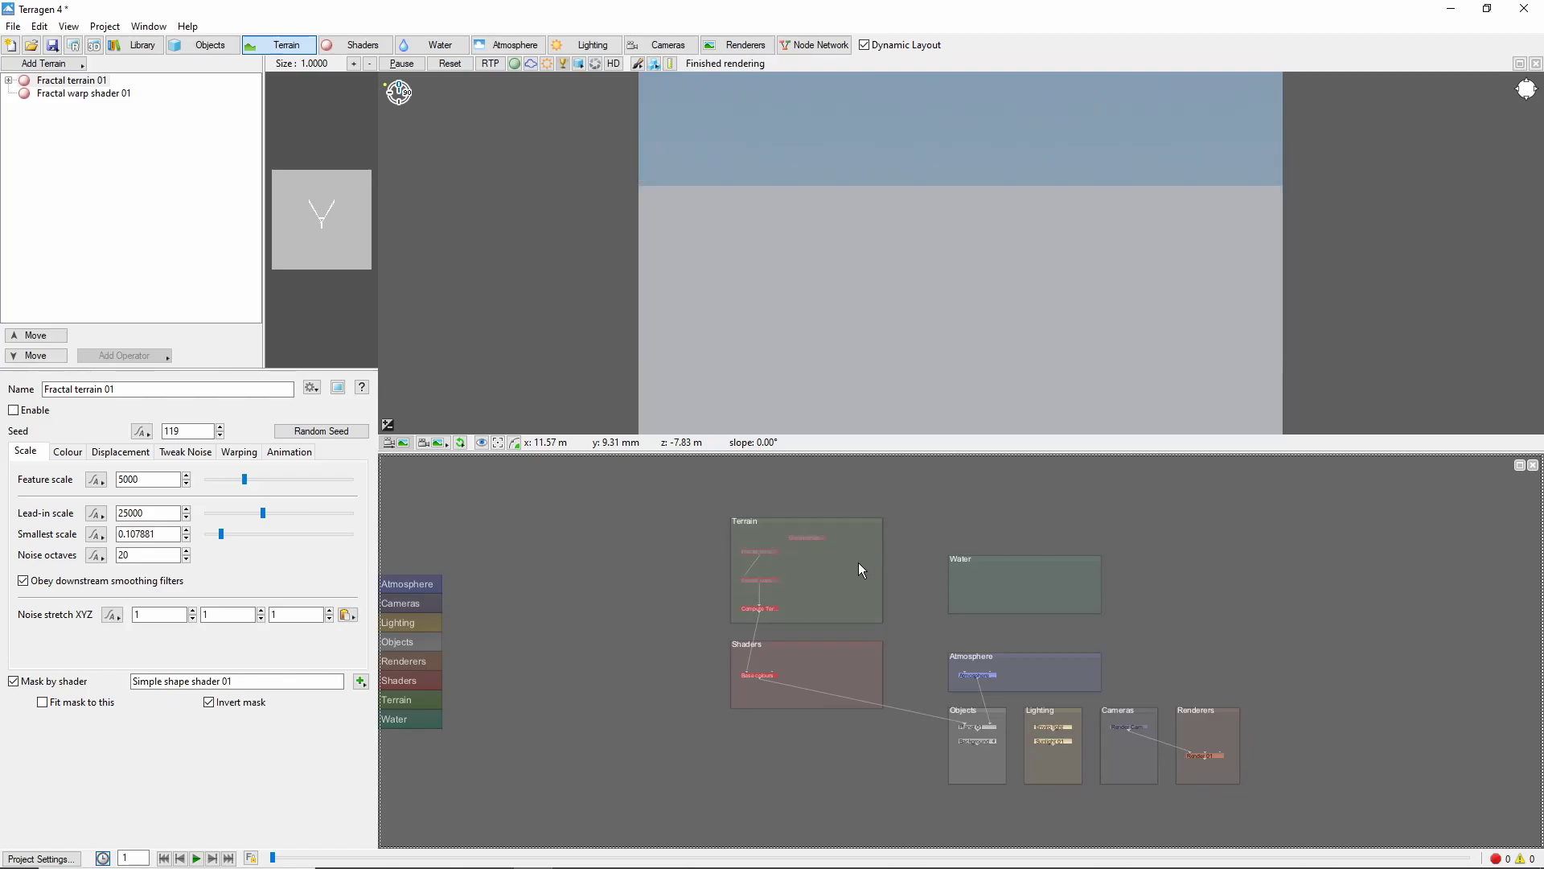
scroll(795, 592, "up", 3)
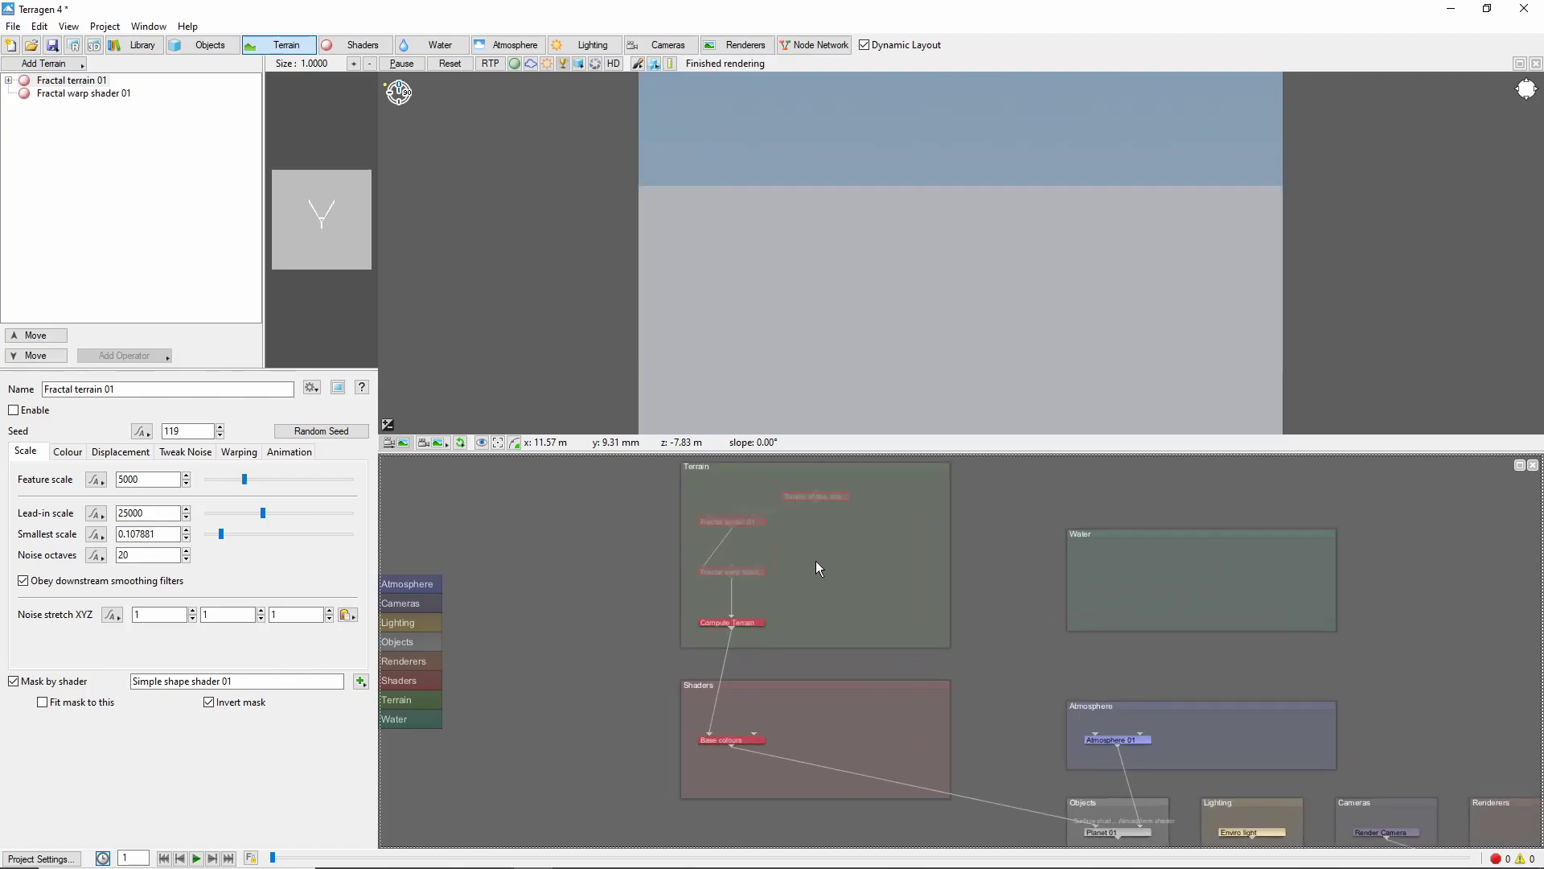
scroll(808, 563, "up", 1)
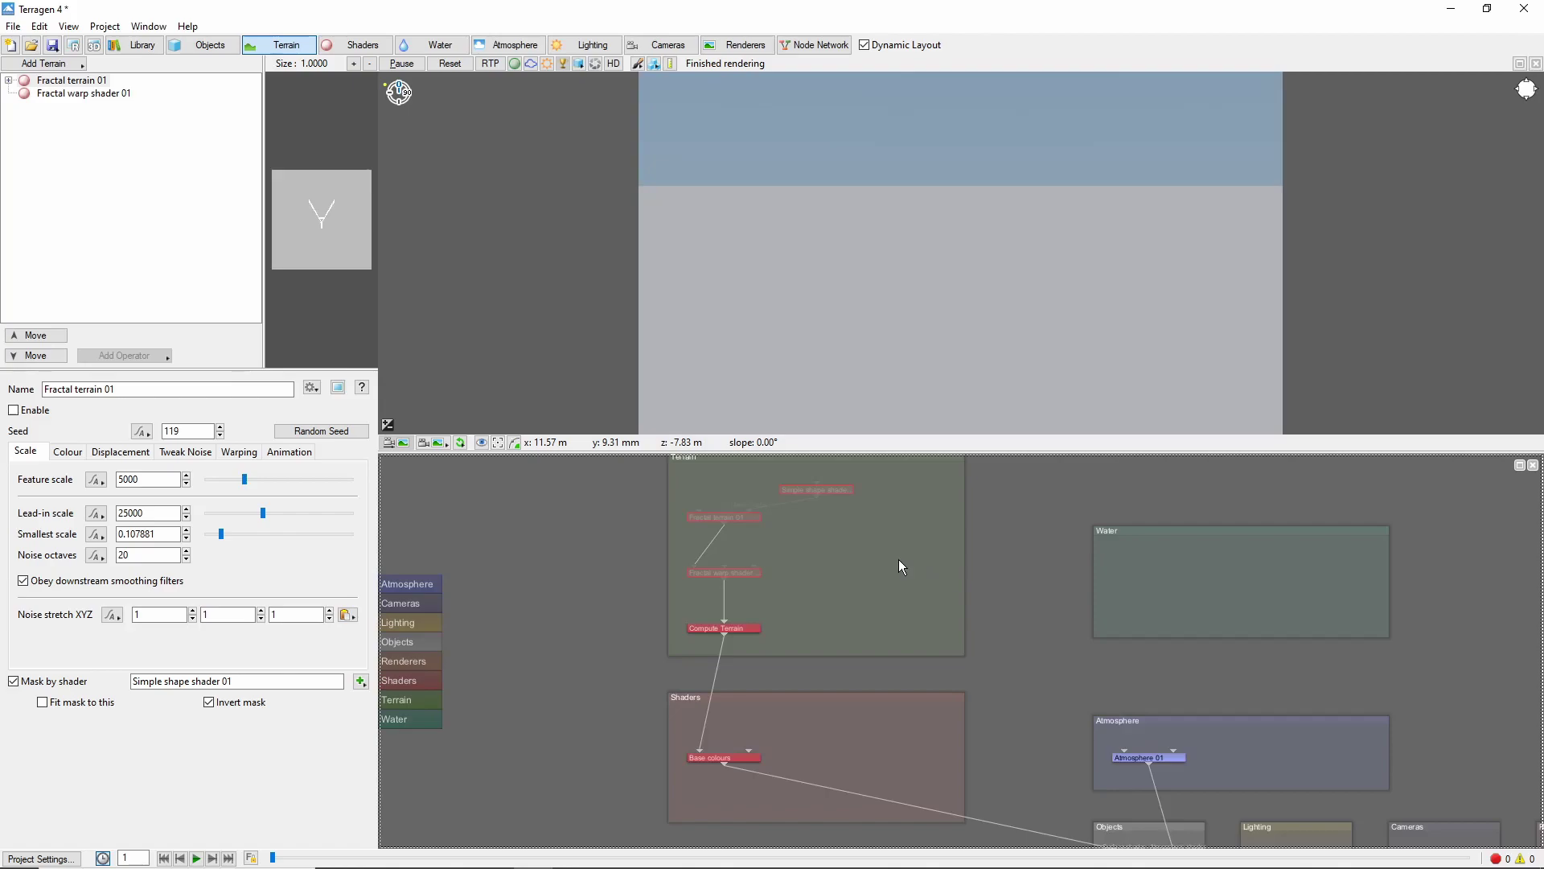
Add a Heightfield (load file) terrain using the TIFF file Stacks.tif
left_click(71, 65)
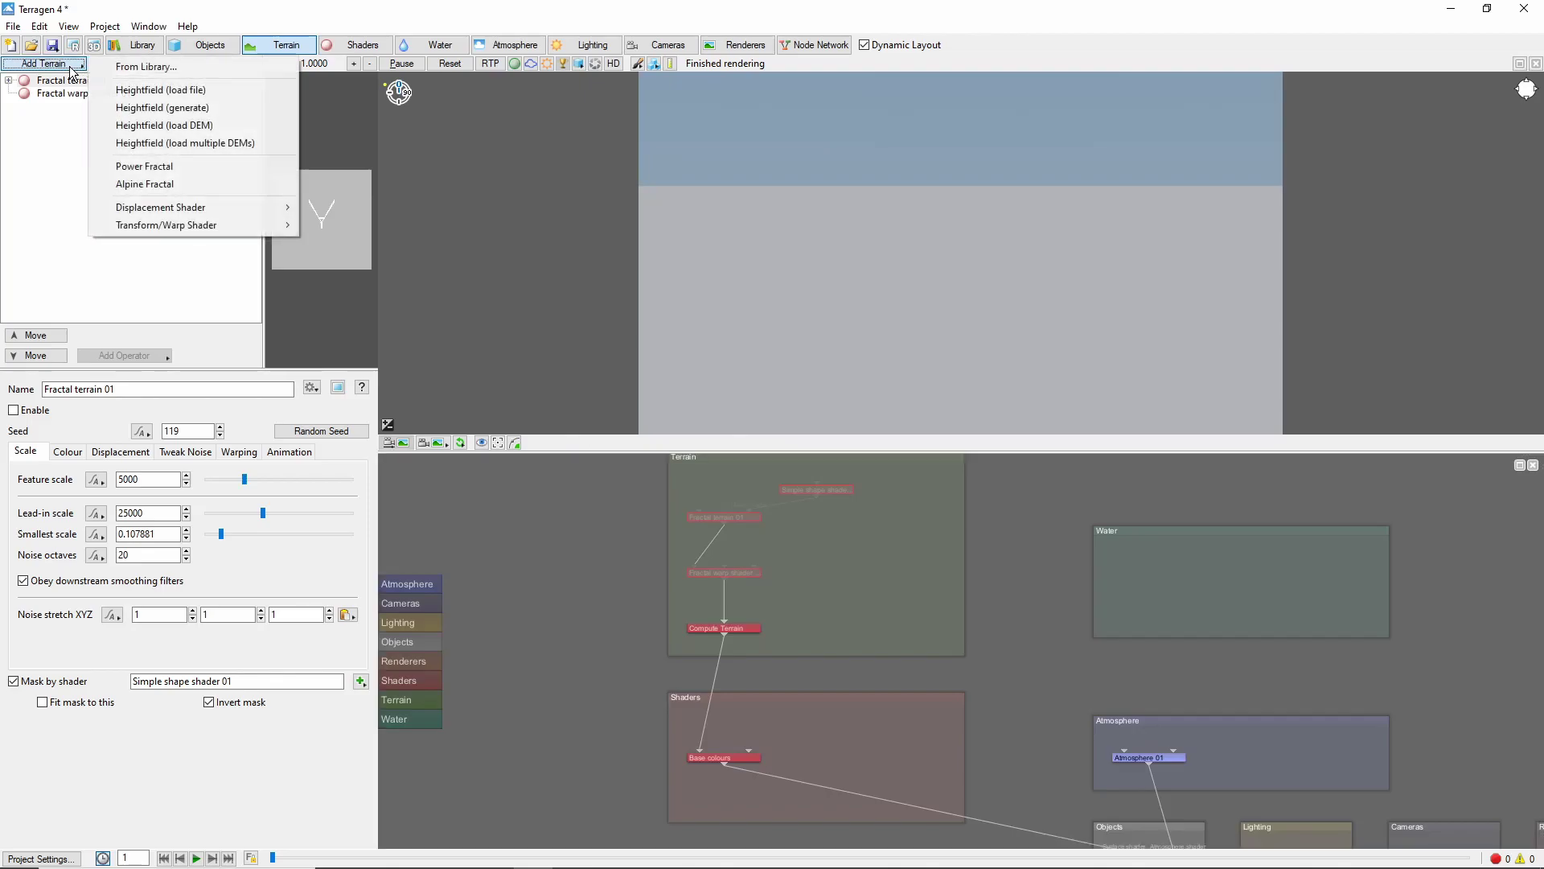
left_click(185, 89)
left_click(1054, 524)
left_click(1054, 566)
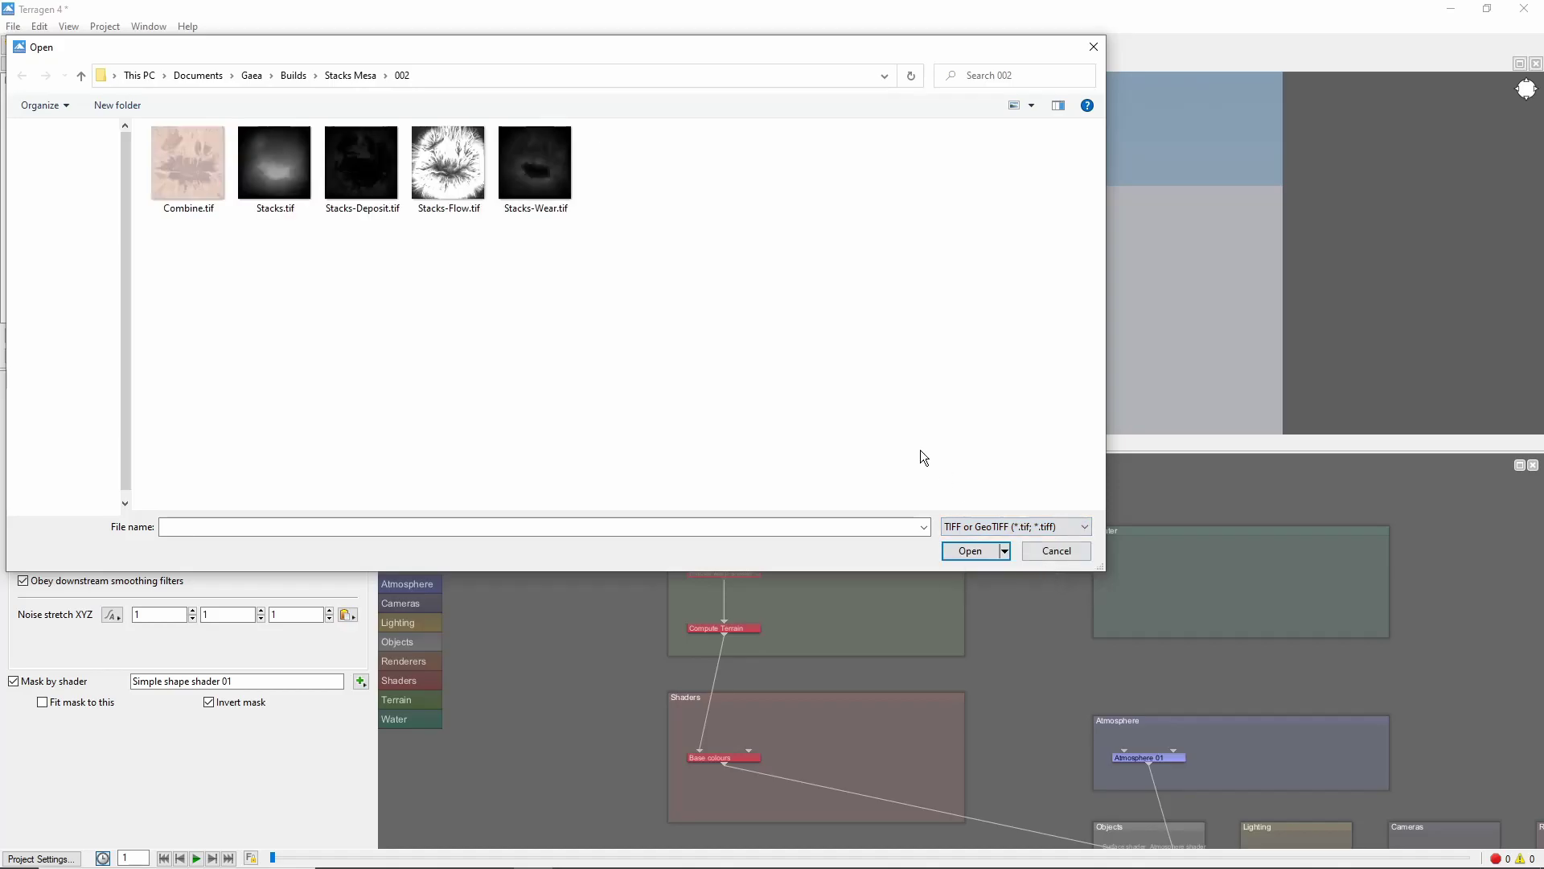
left_click(289, 185)
left_click(970, 551)
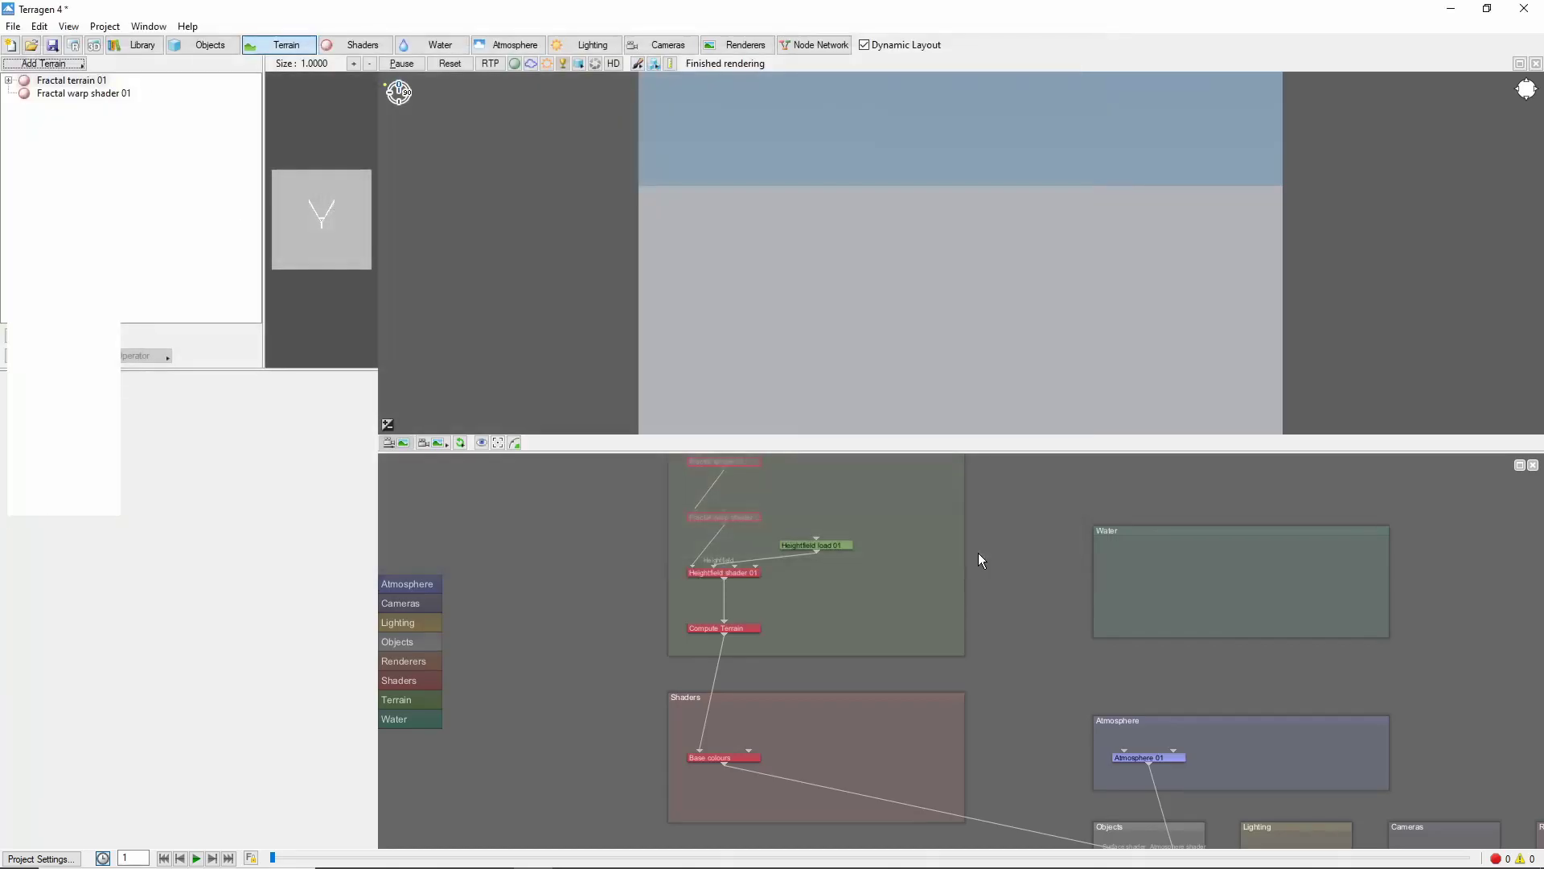
Insert a Heightfield resize after the loaded heightfield, sized 5000 × 5000 metres
right_click(1077, 631)
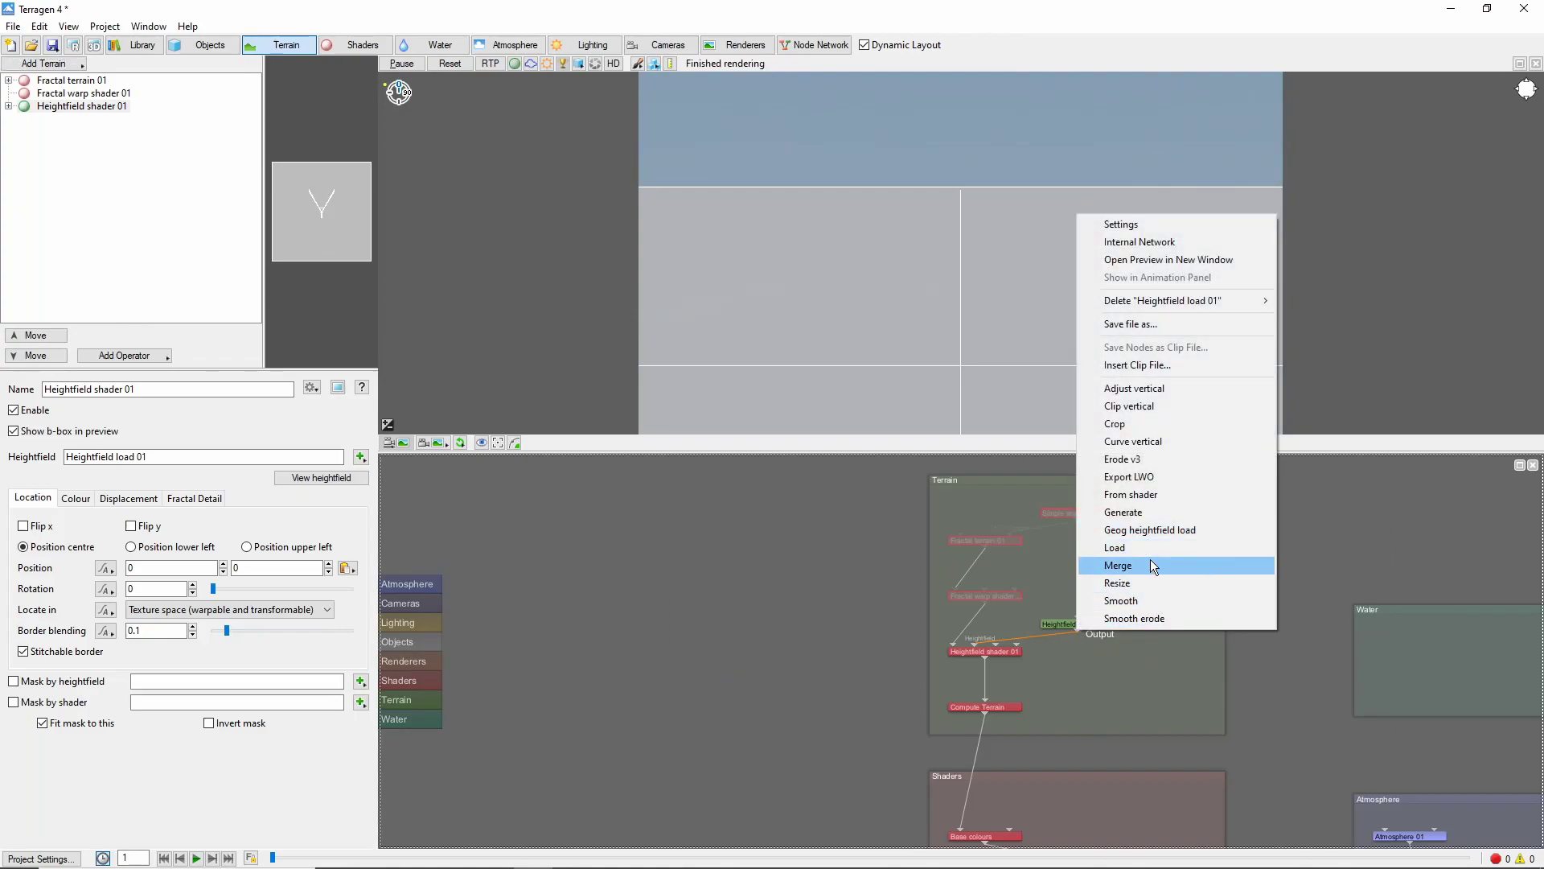
left_click(1145, 579)
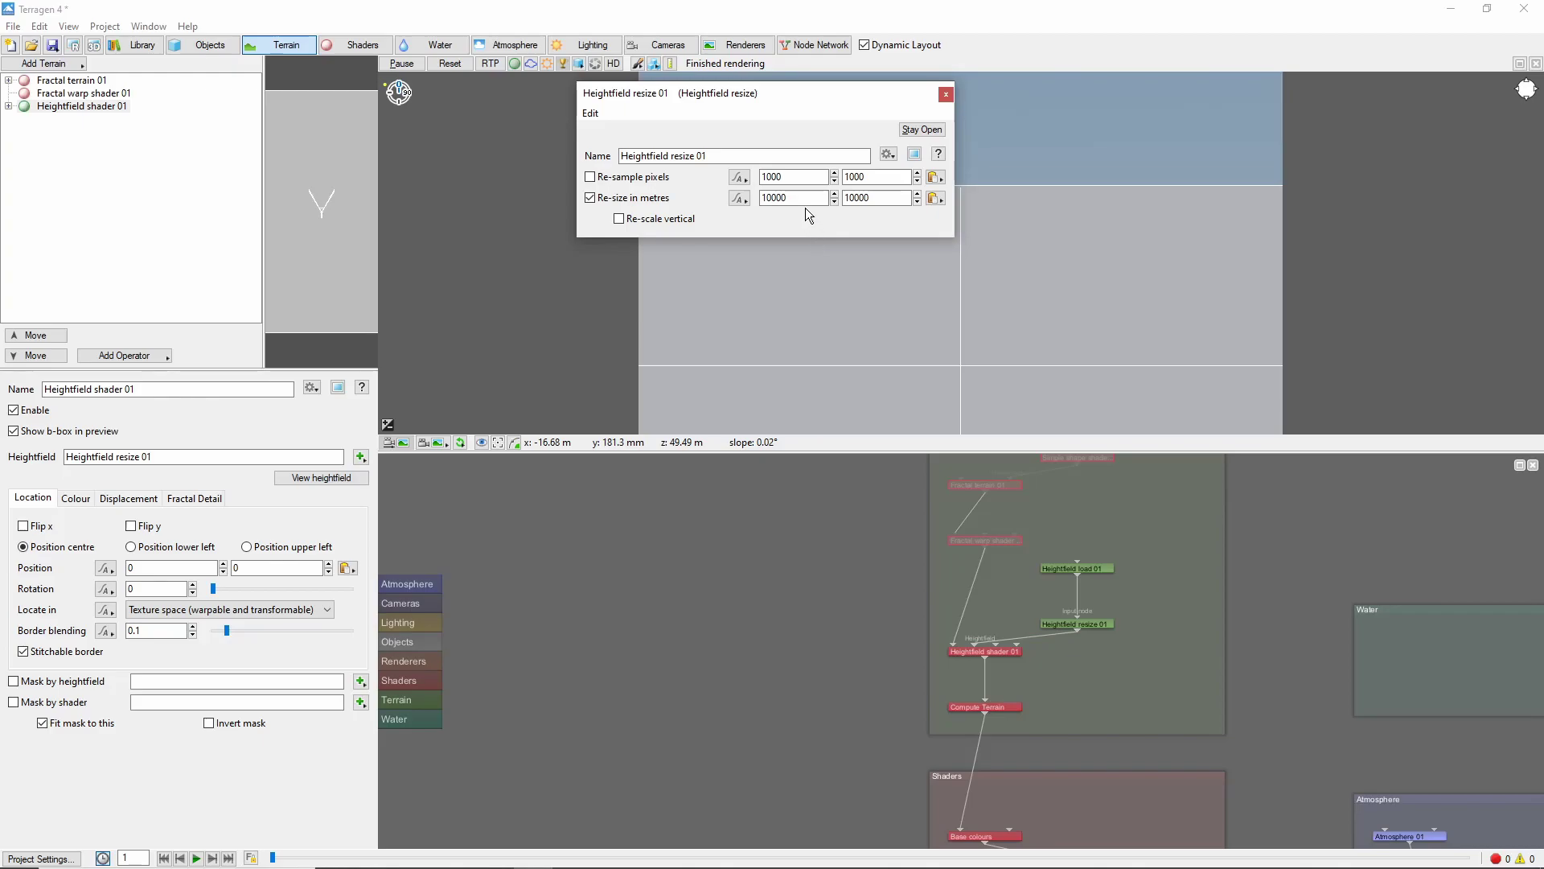
double_click(800, 199)
type("5000")
key("Tab")
type("5000")
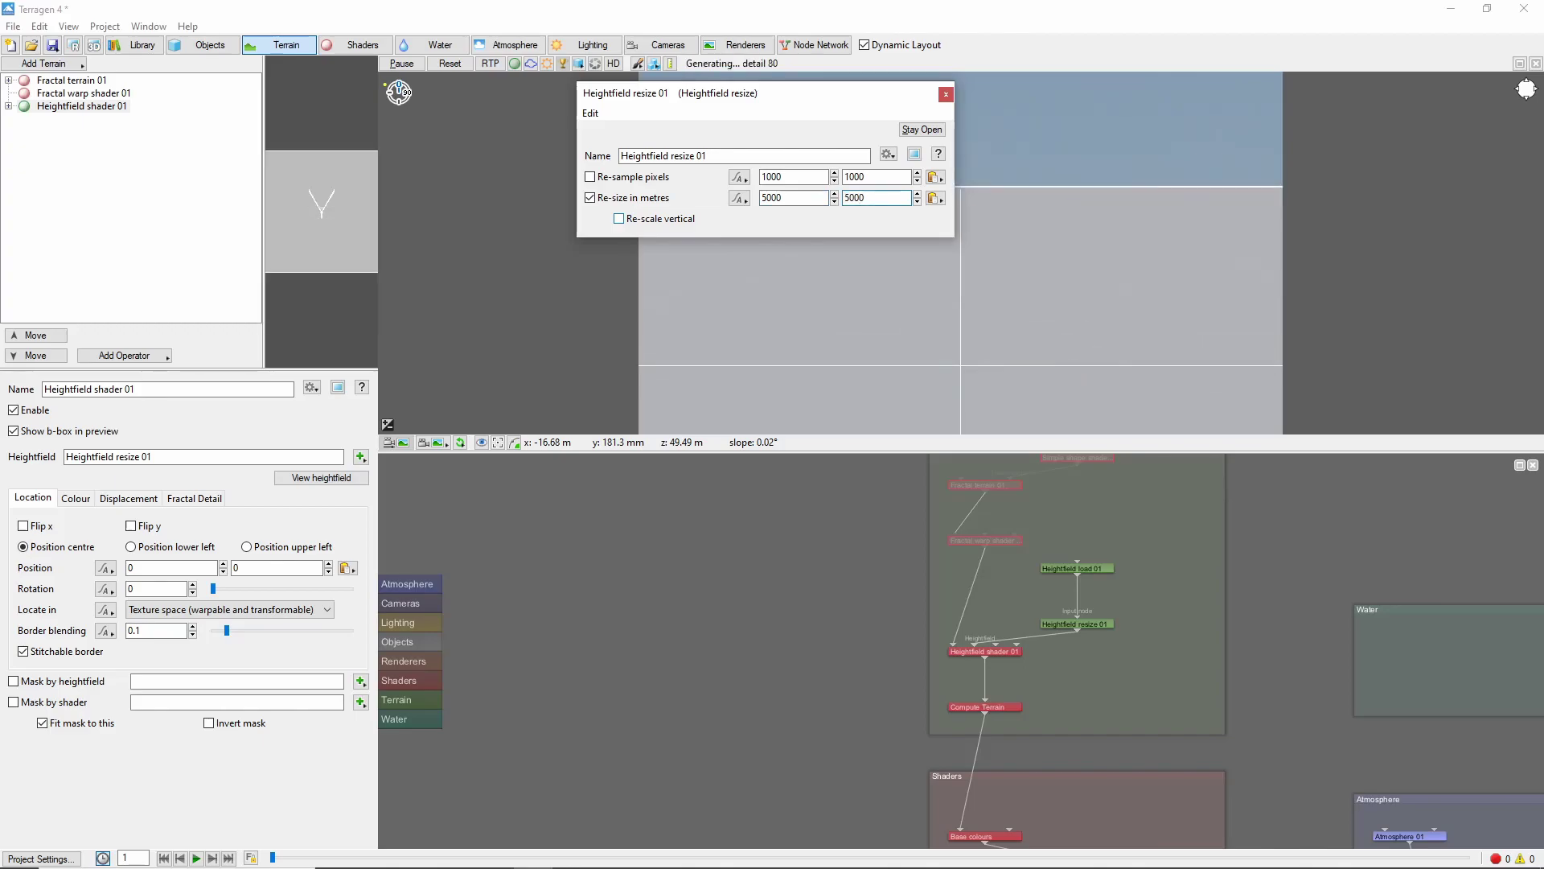
Add an Adjust vertical node after the resize with Multiply height 2600
right_click(1078, 631)
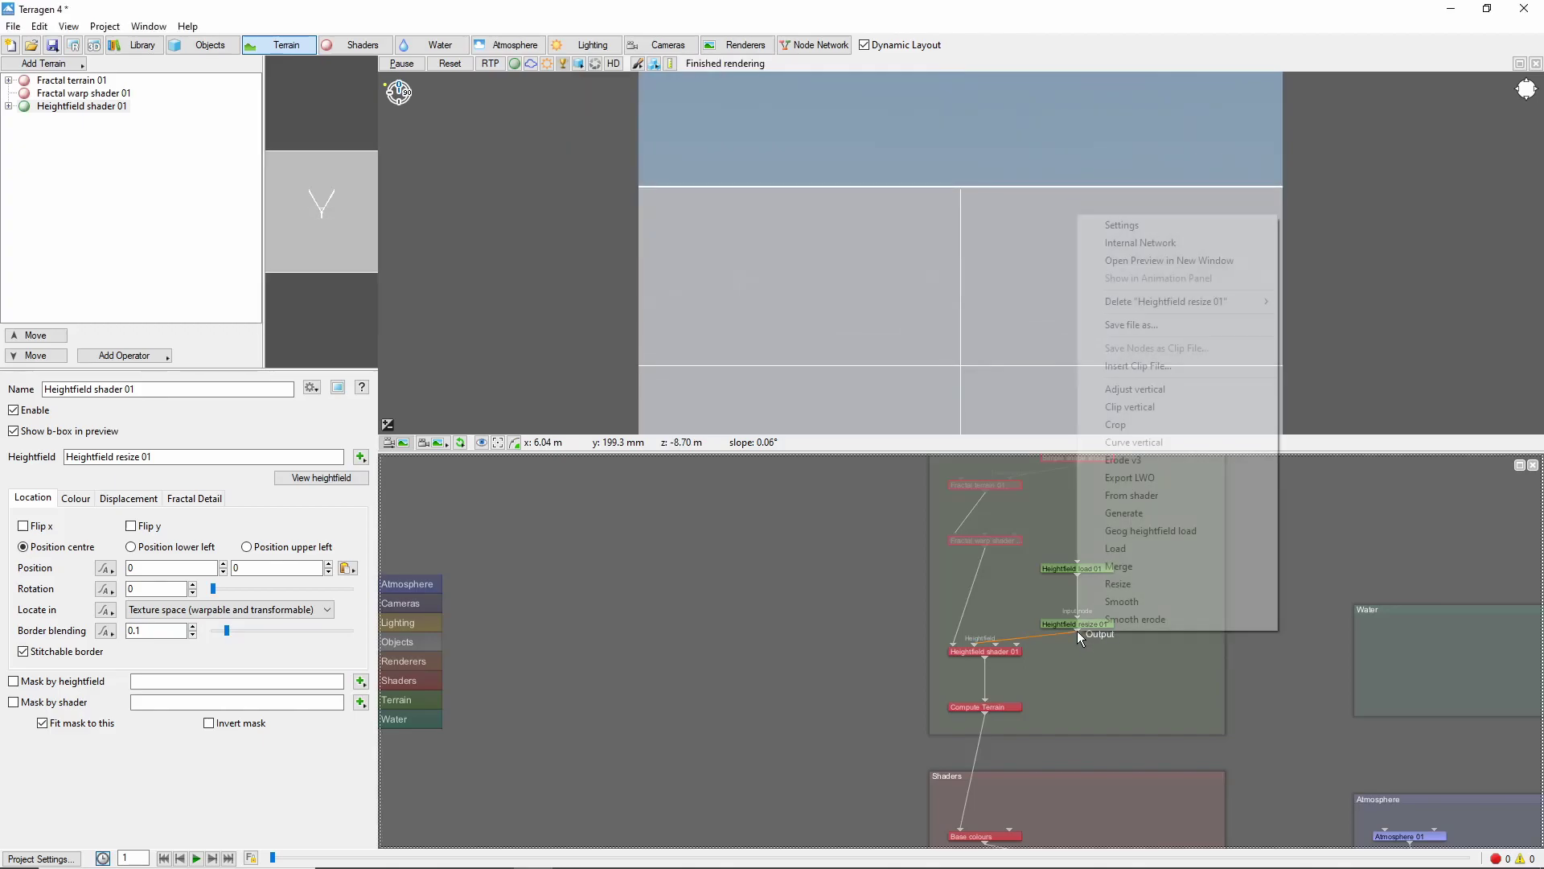
left_click(1178, 391)
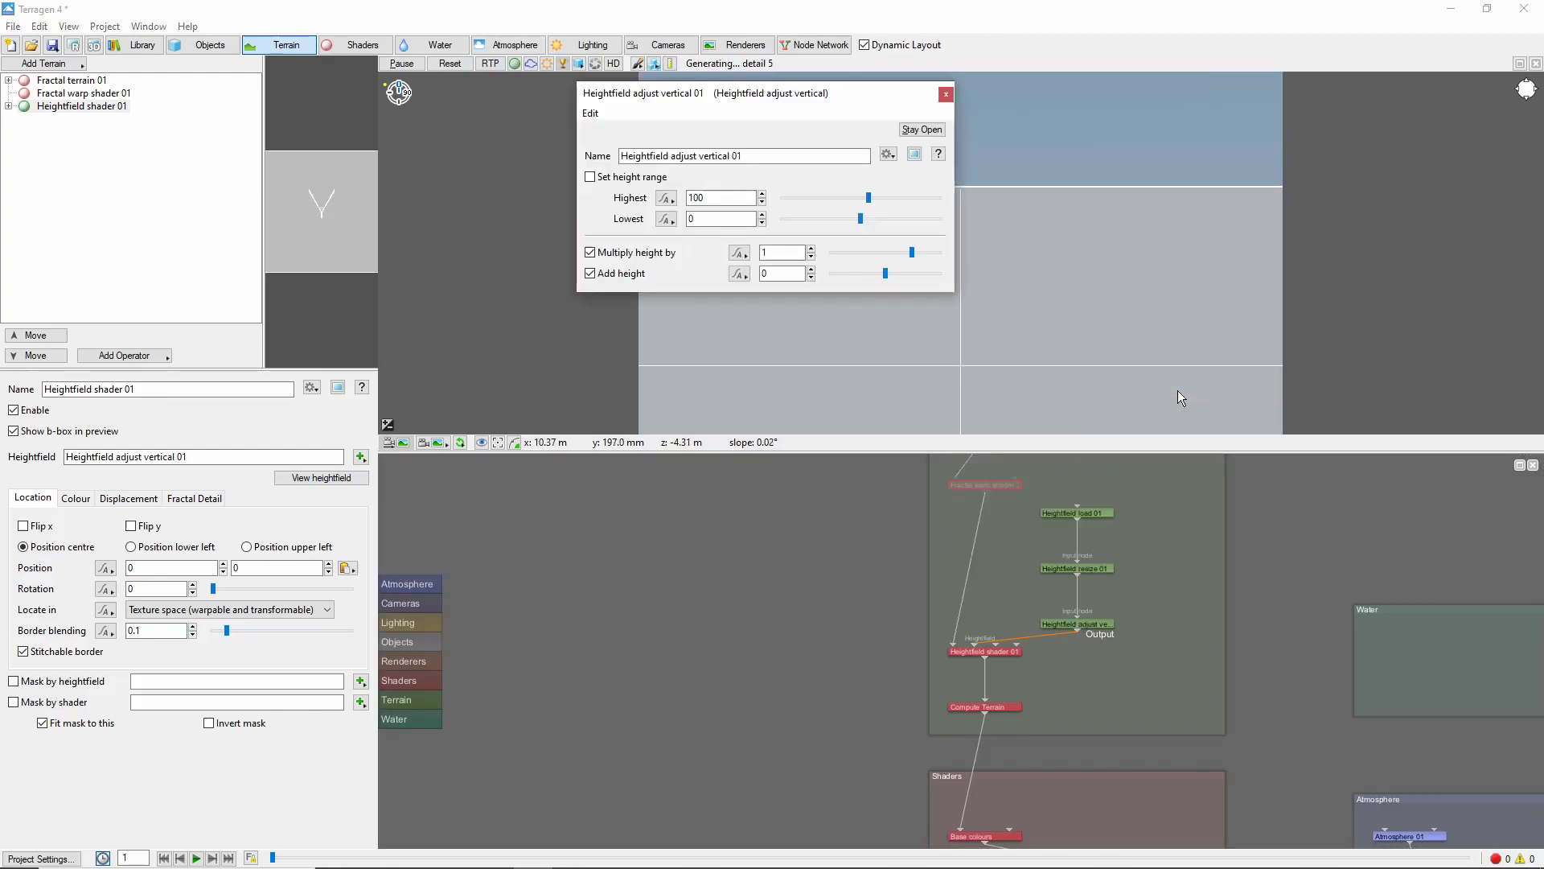
double_click(776, 253)
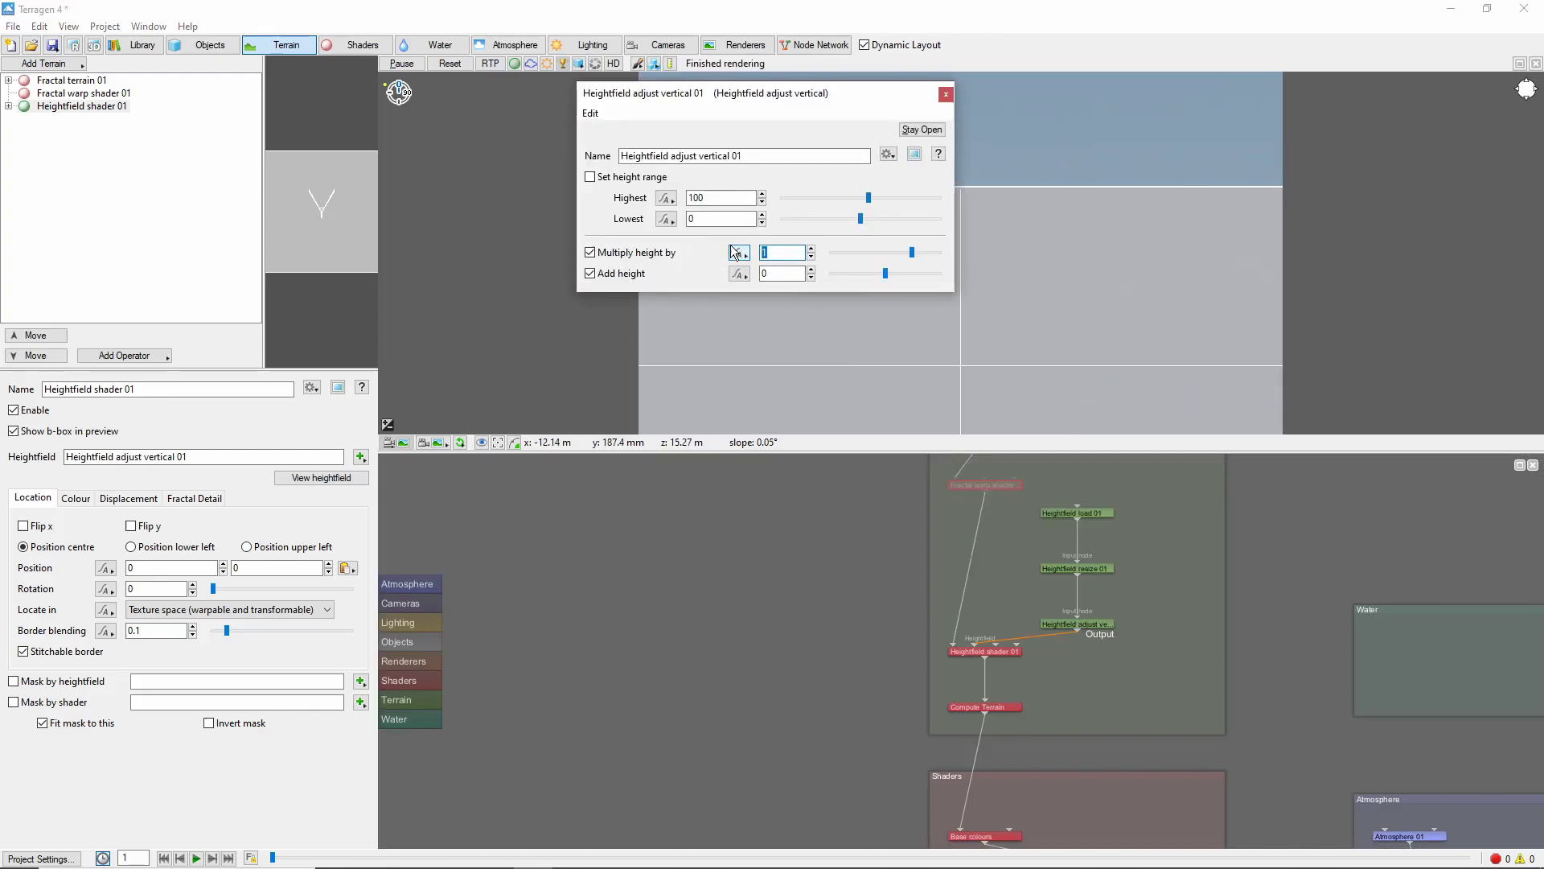
type("2600")
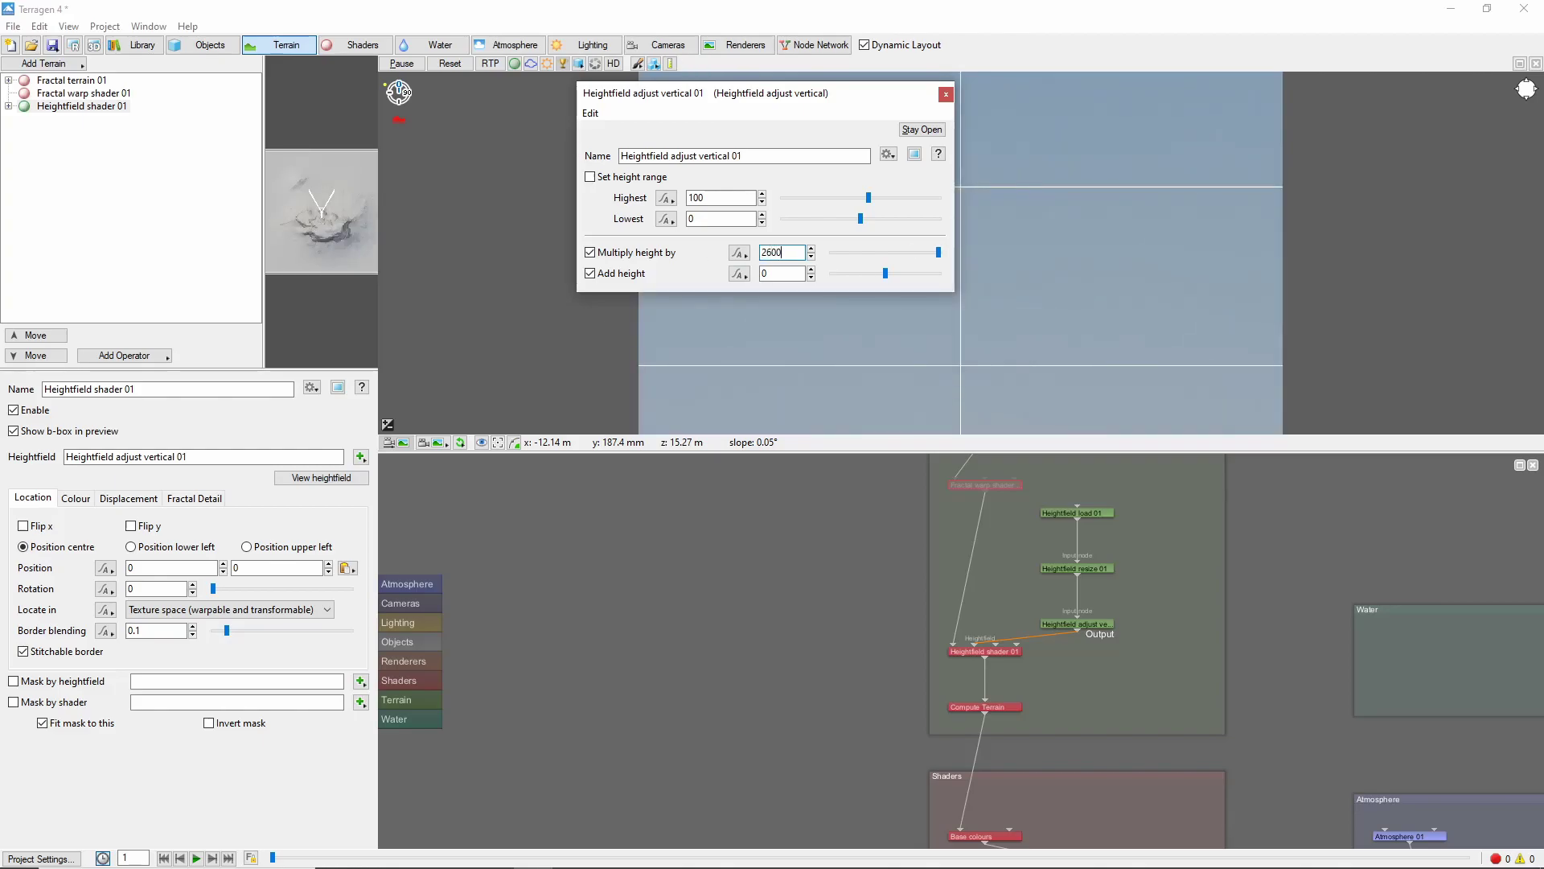
Set Heightfield shader 01's Border blending to 0
left_click(946, 94)
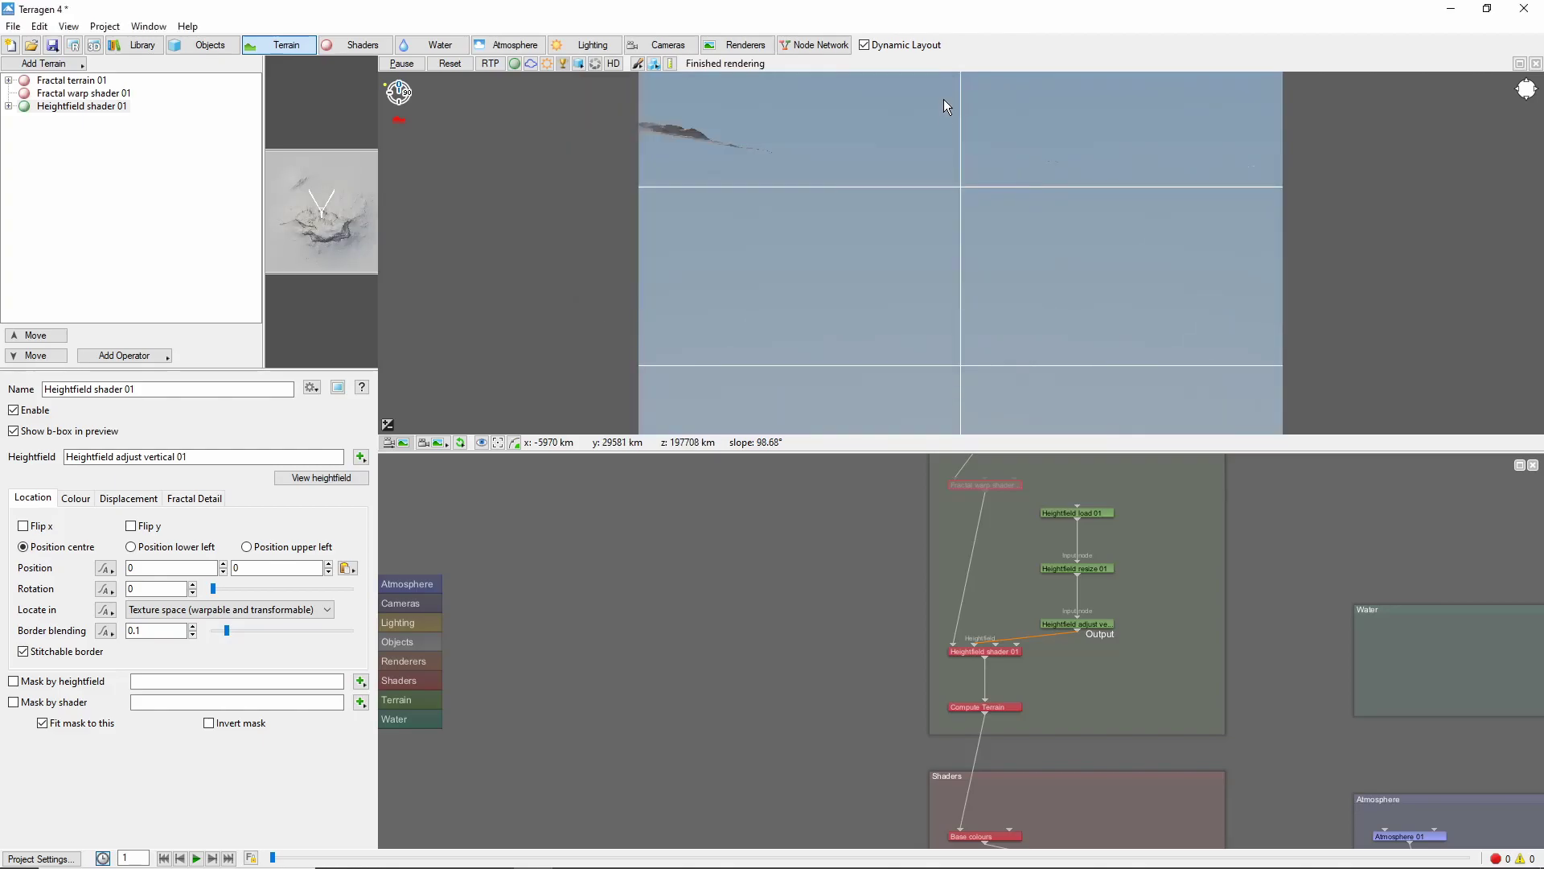
double_click(1001, 654)
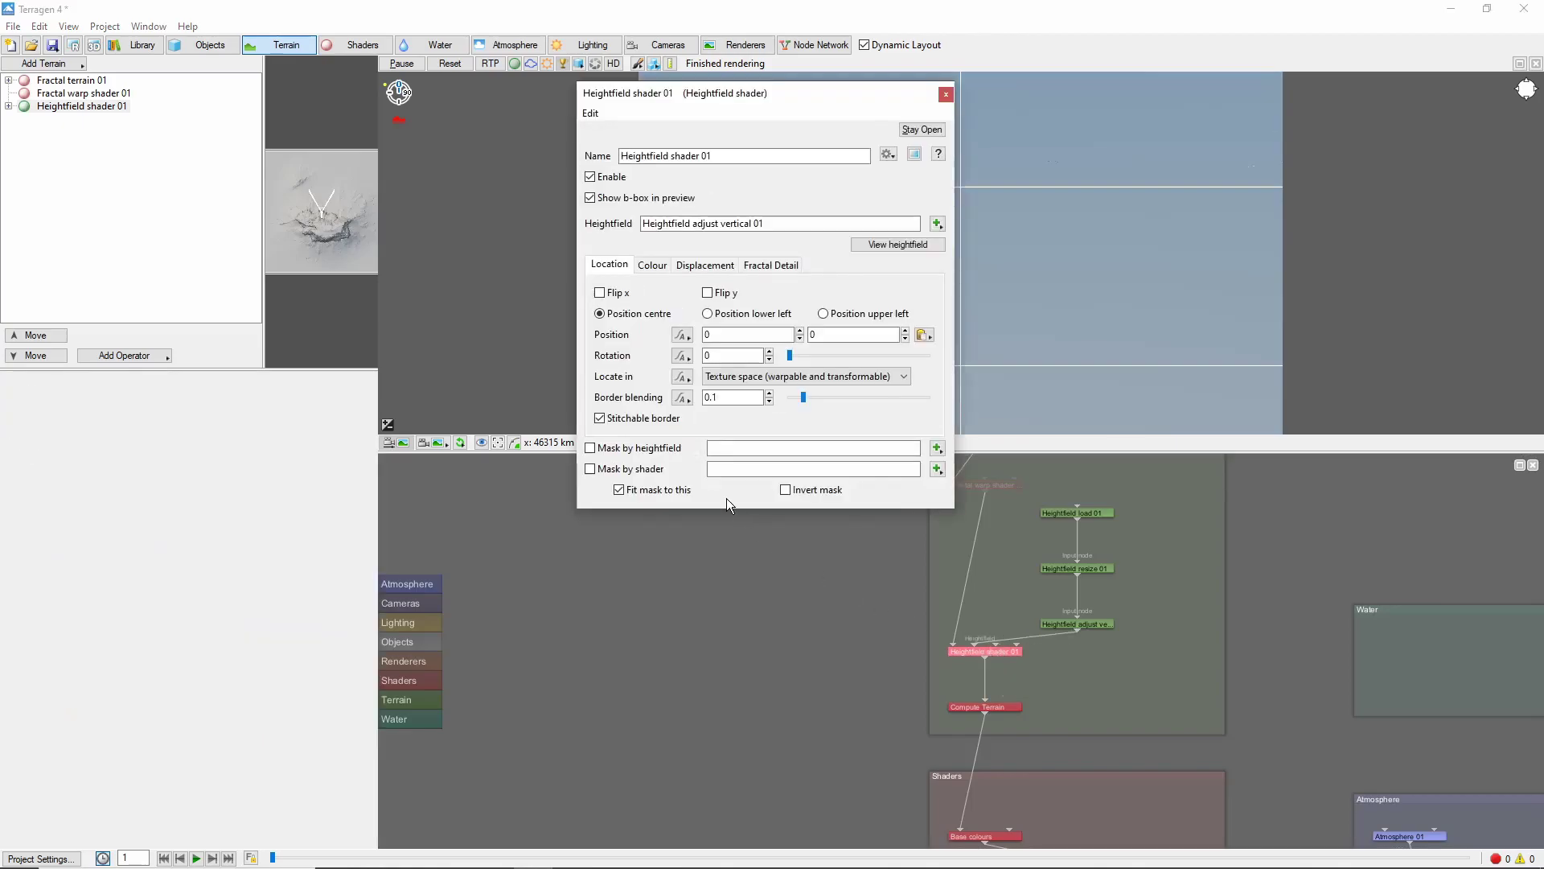
key("Tab")
type("0")
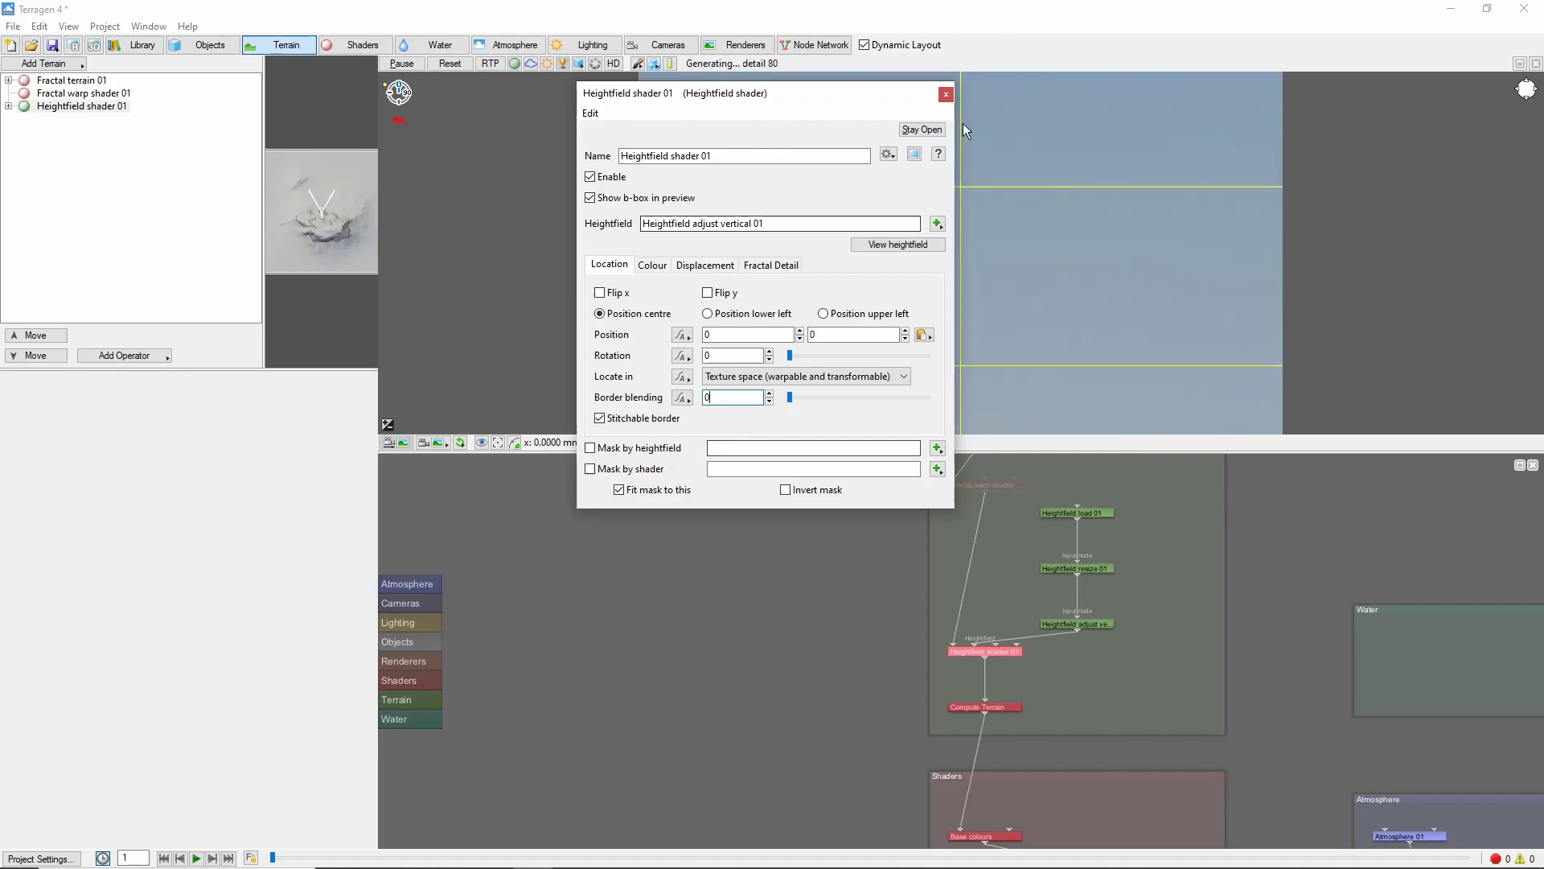
left_click(946, 94)
Centre the preview on Heightfield shader 01 and orbit around the mesa
right_click(907, 267)
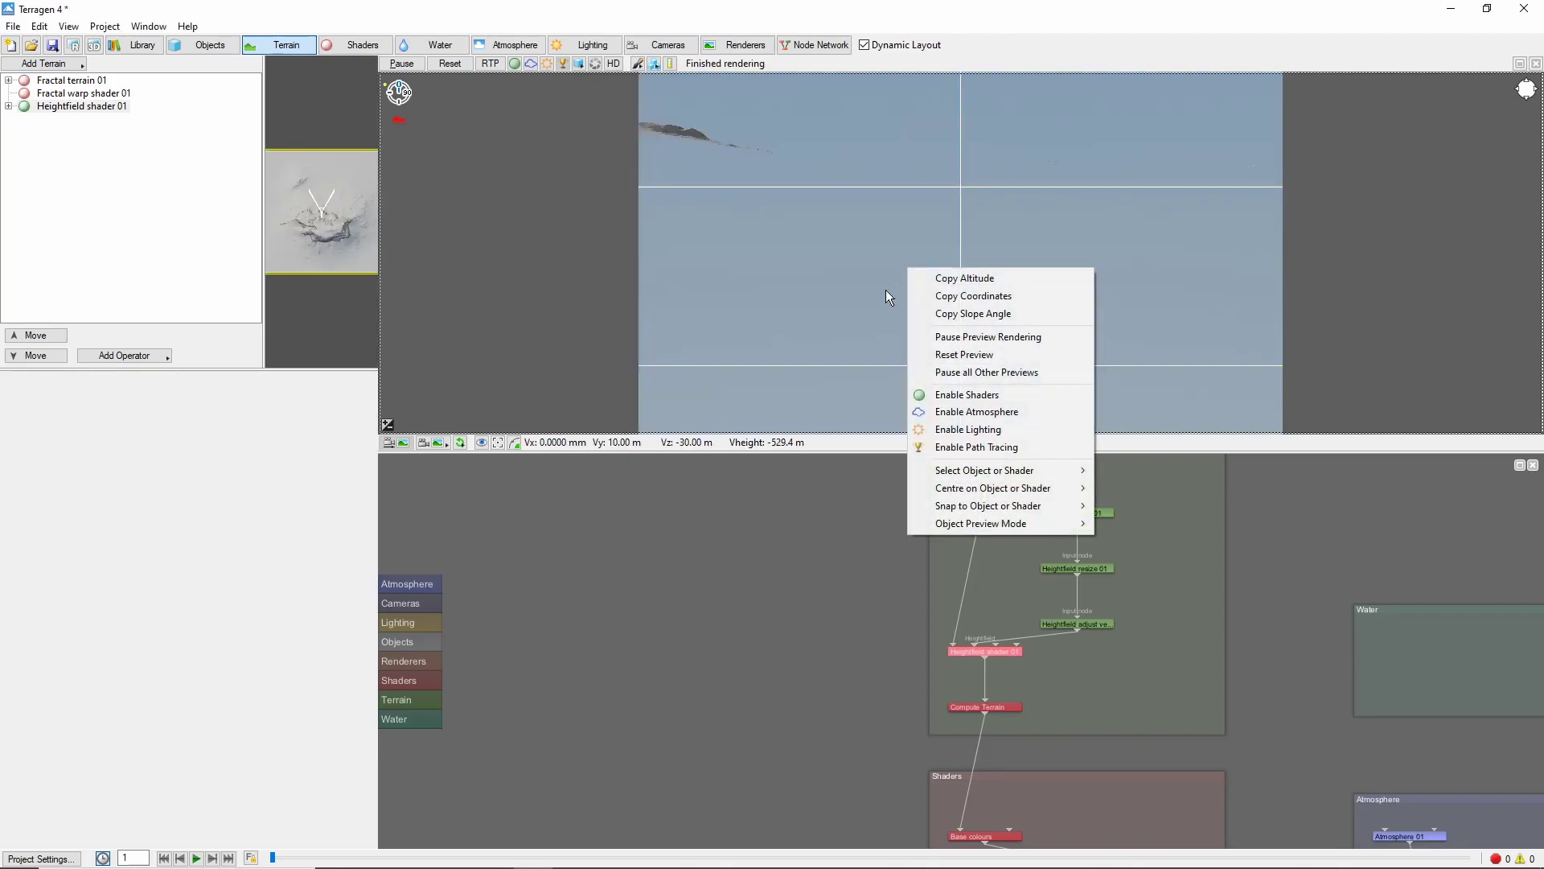
mouse_move(1034, 489)
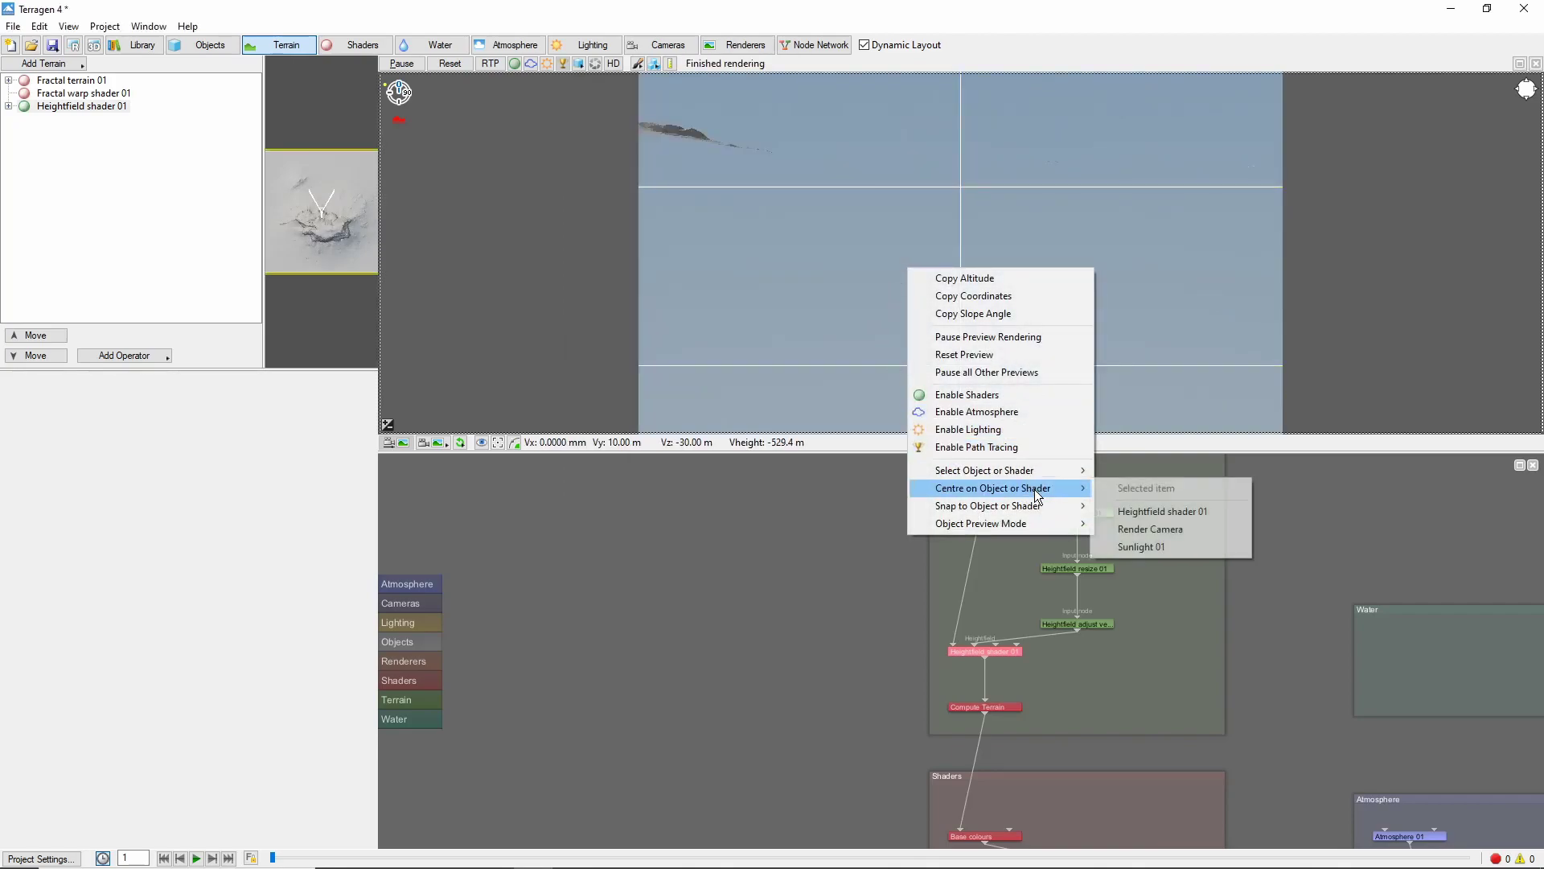
left_click(1195, 513)
left_click_drag(1142, 338, 1033, 308)
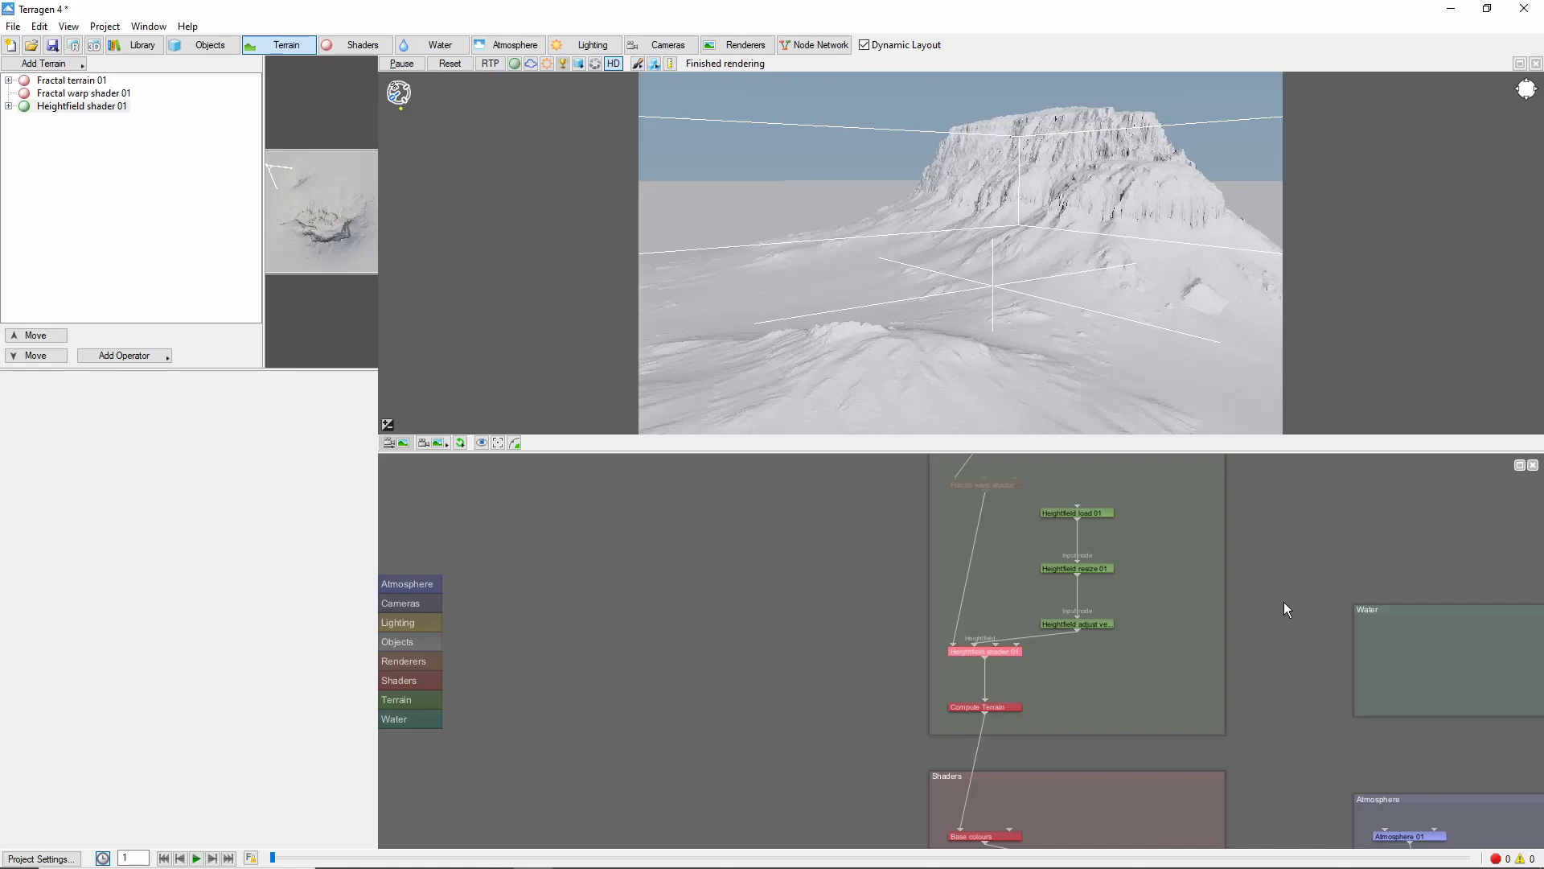
Add an Image map colour shader after Base colours, loading Combine.tif
left_click_drag(1155, 708, 1204, 504)
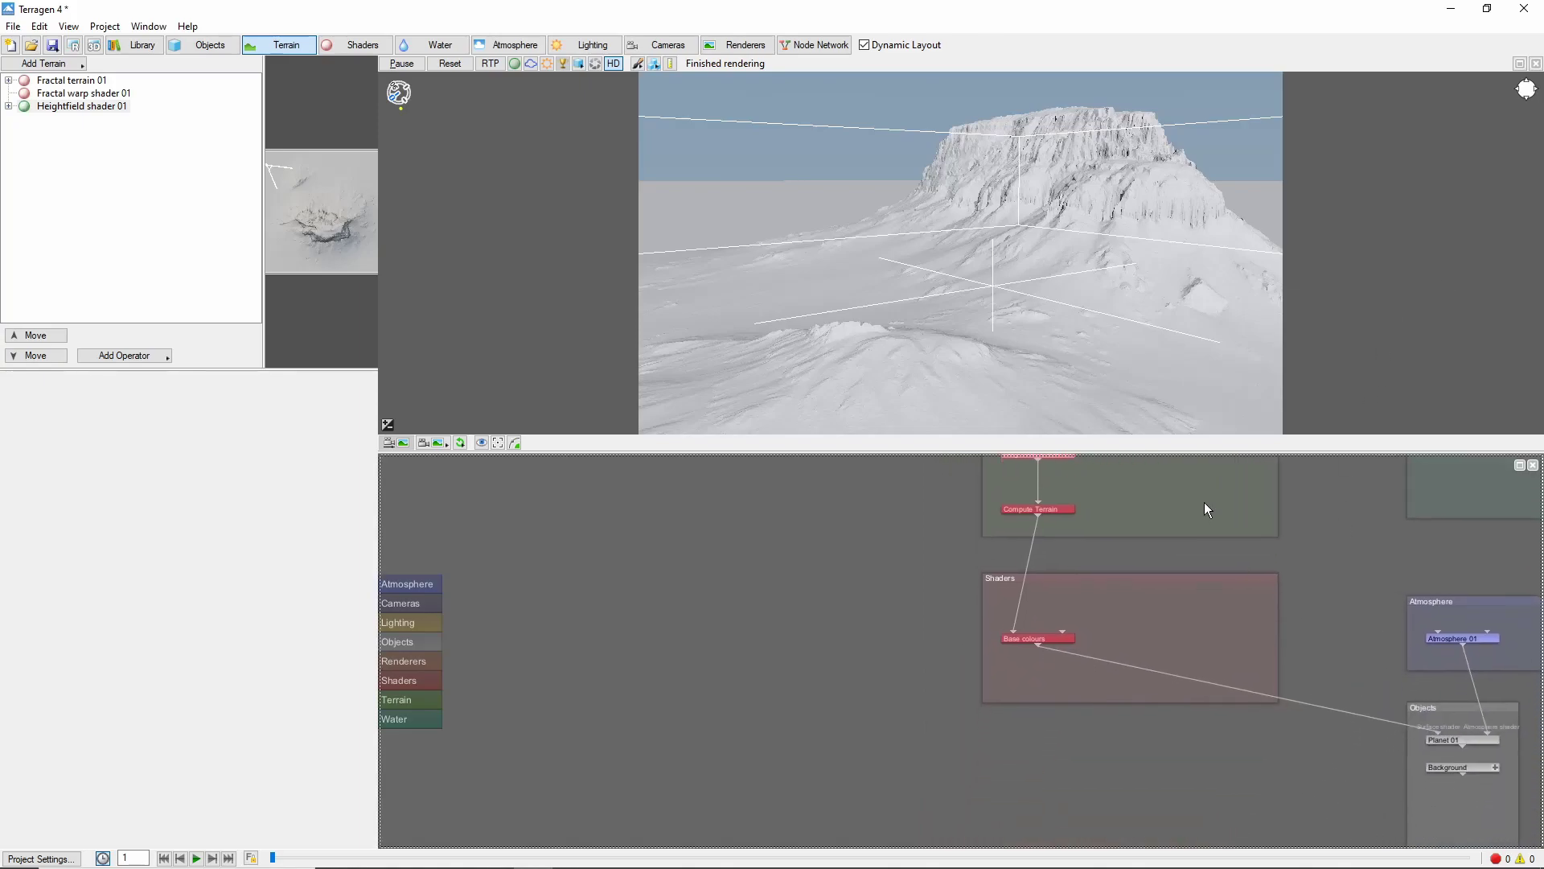
right_click(1036, 639)
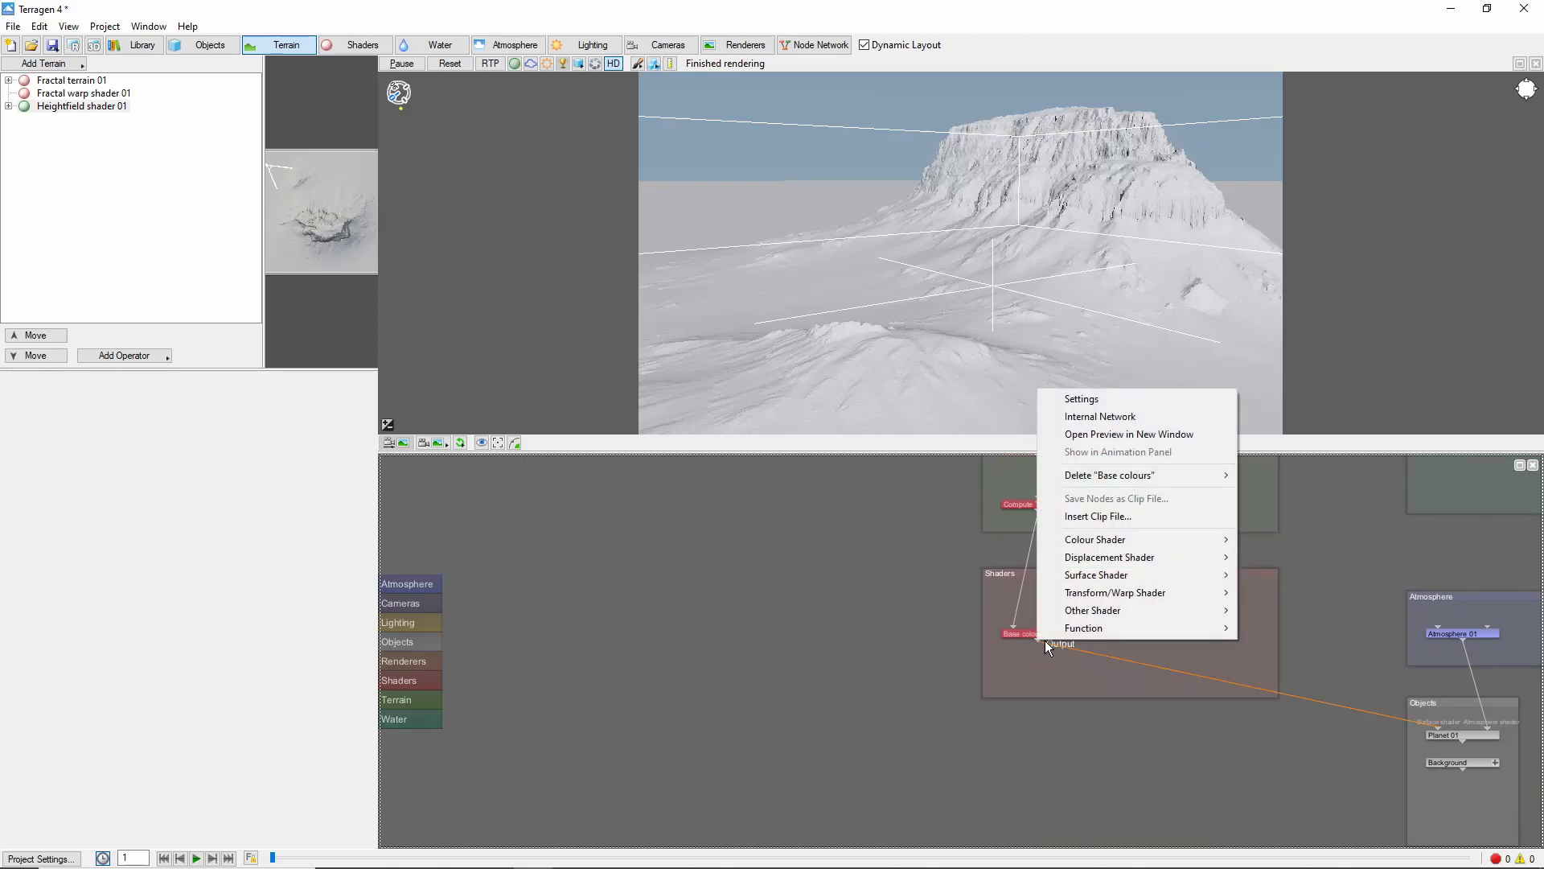
mouse_move(1138, 549)
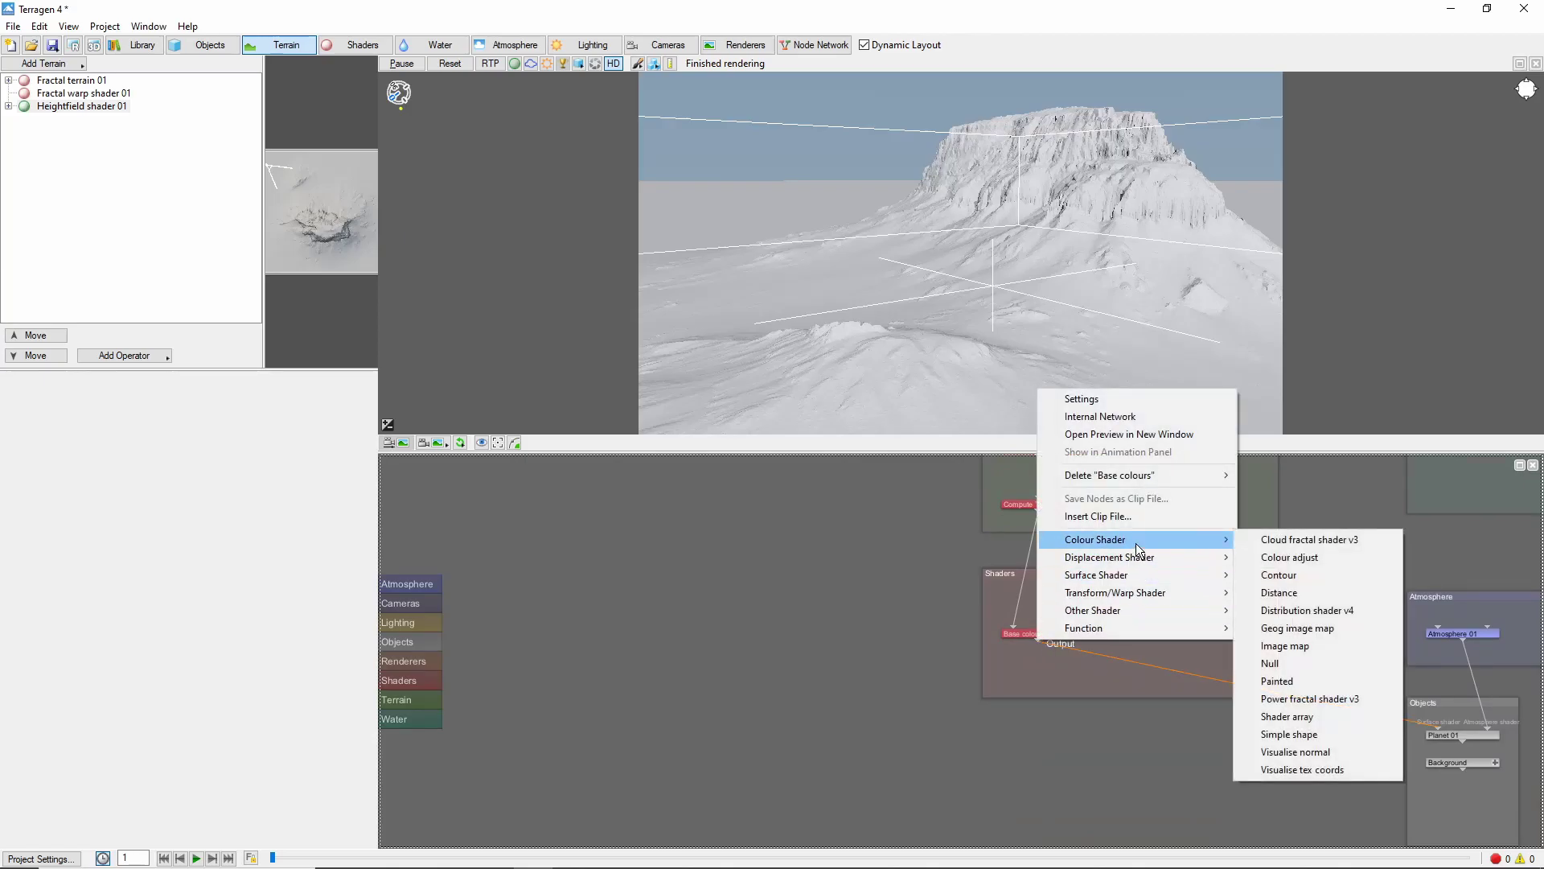
left_click(1291, 647)
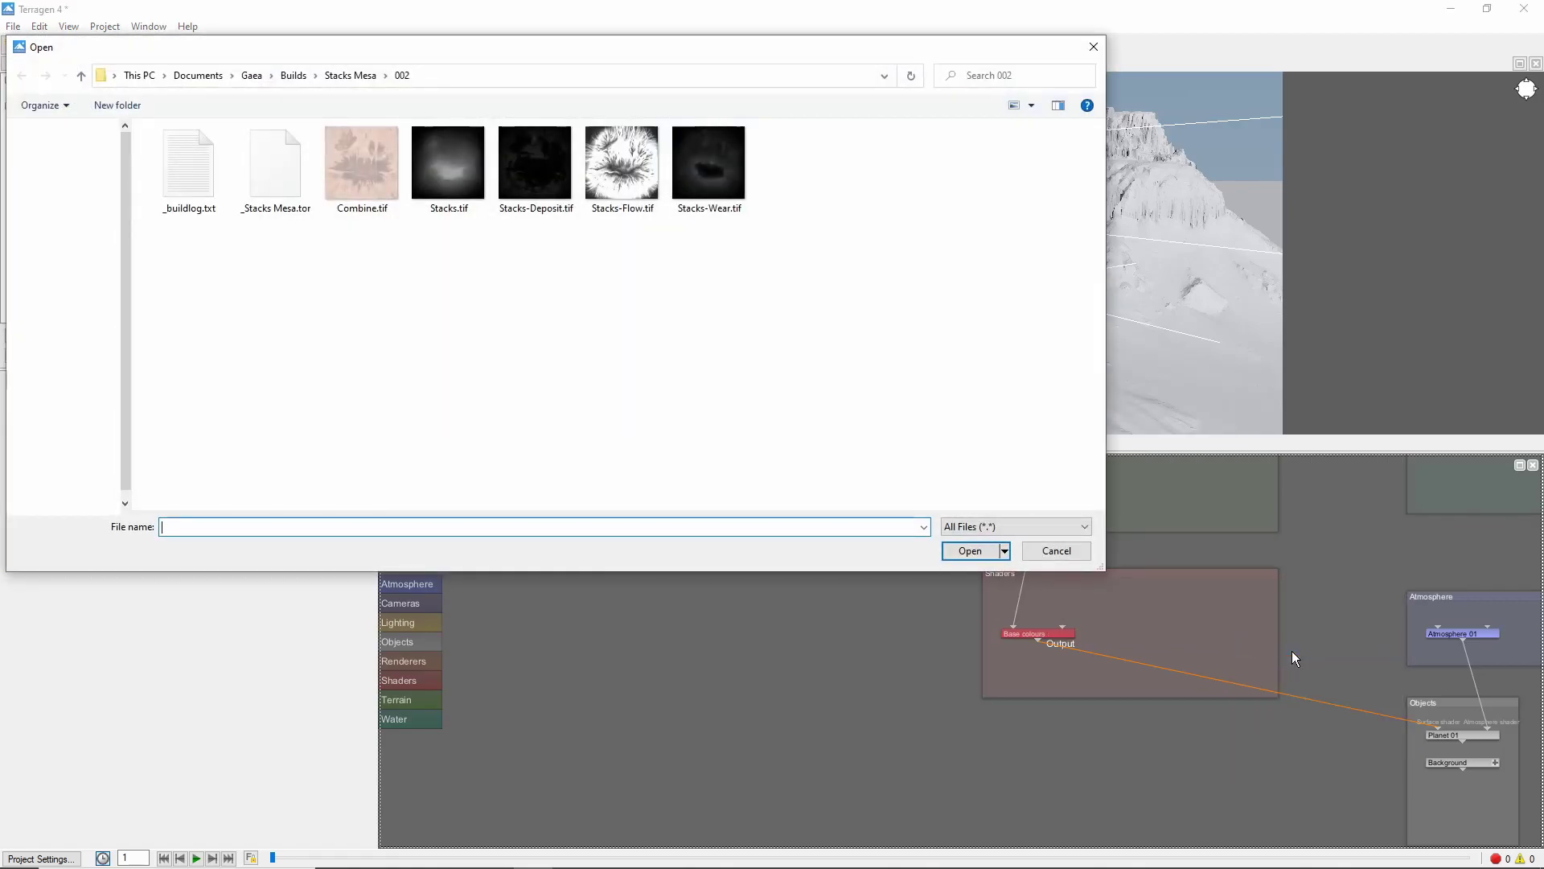
left_click(378, 164)
left_click(985, 555)
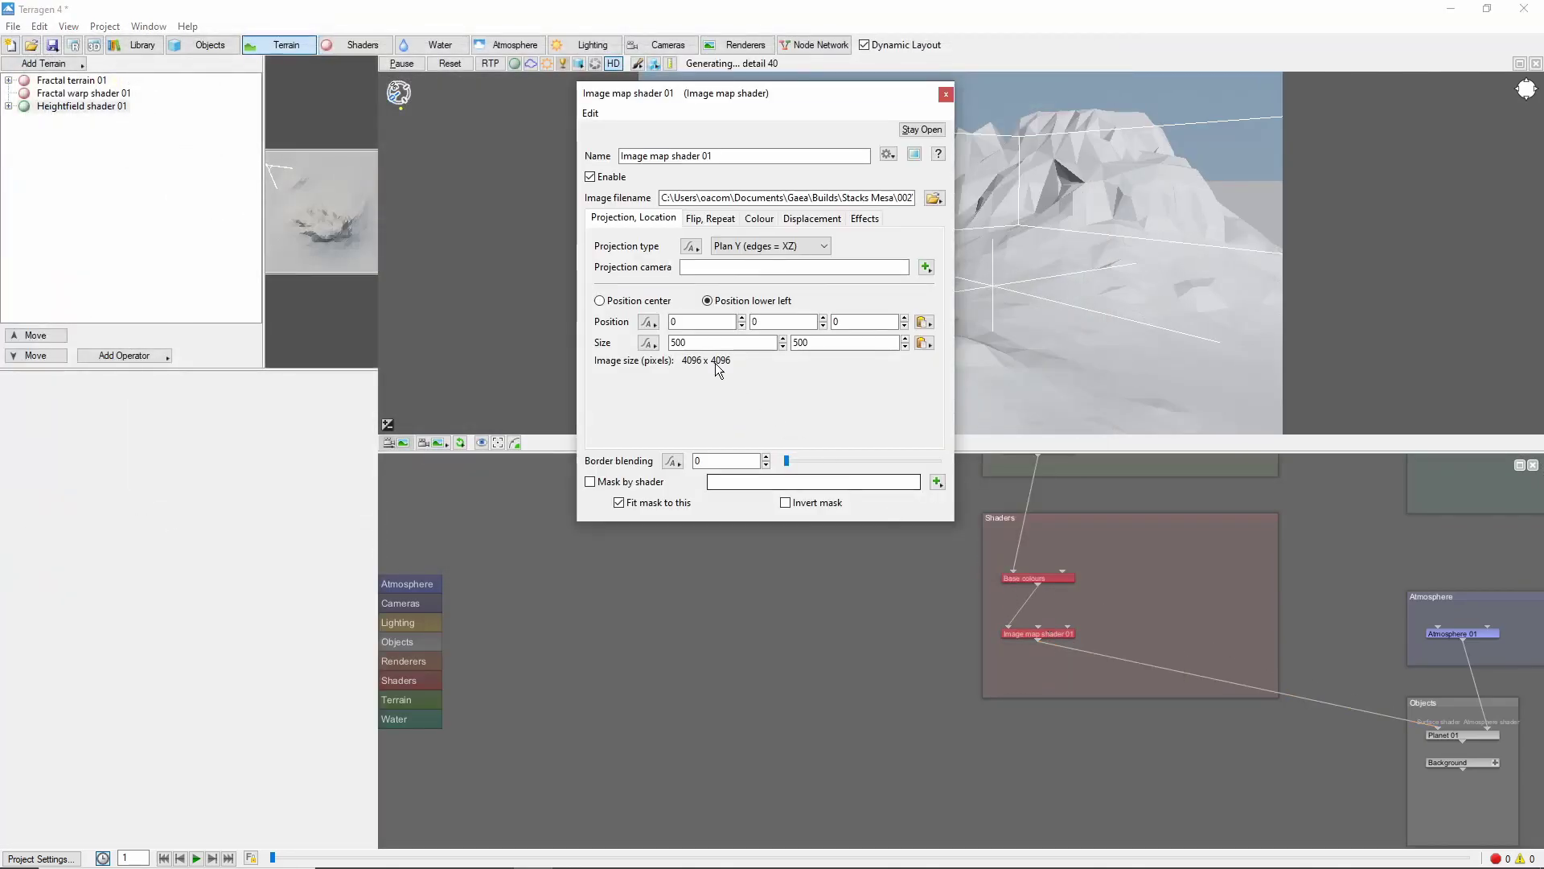
Centre the image map position and set its size to 5000 × 5000
left_click(600, 301)
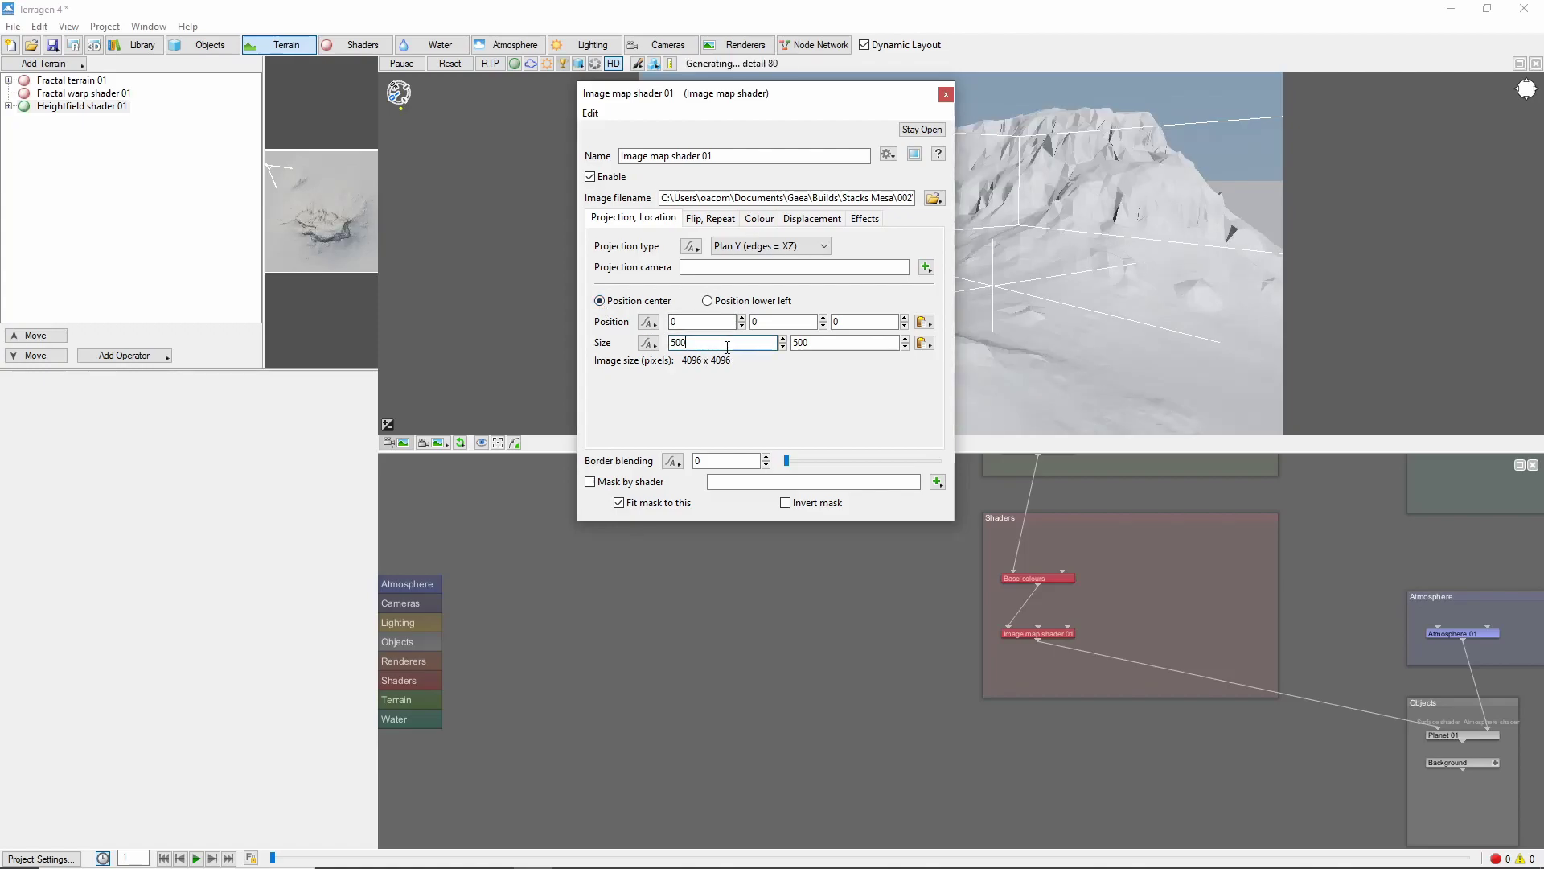
type("0")
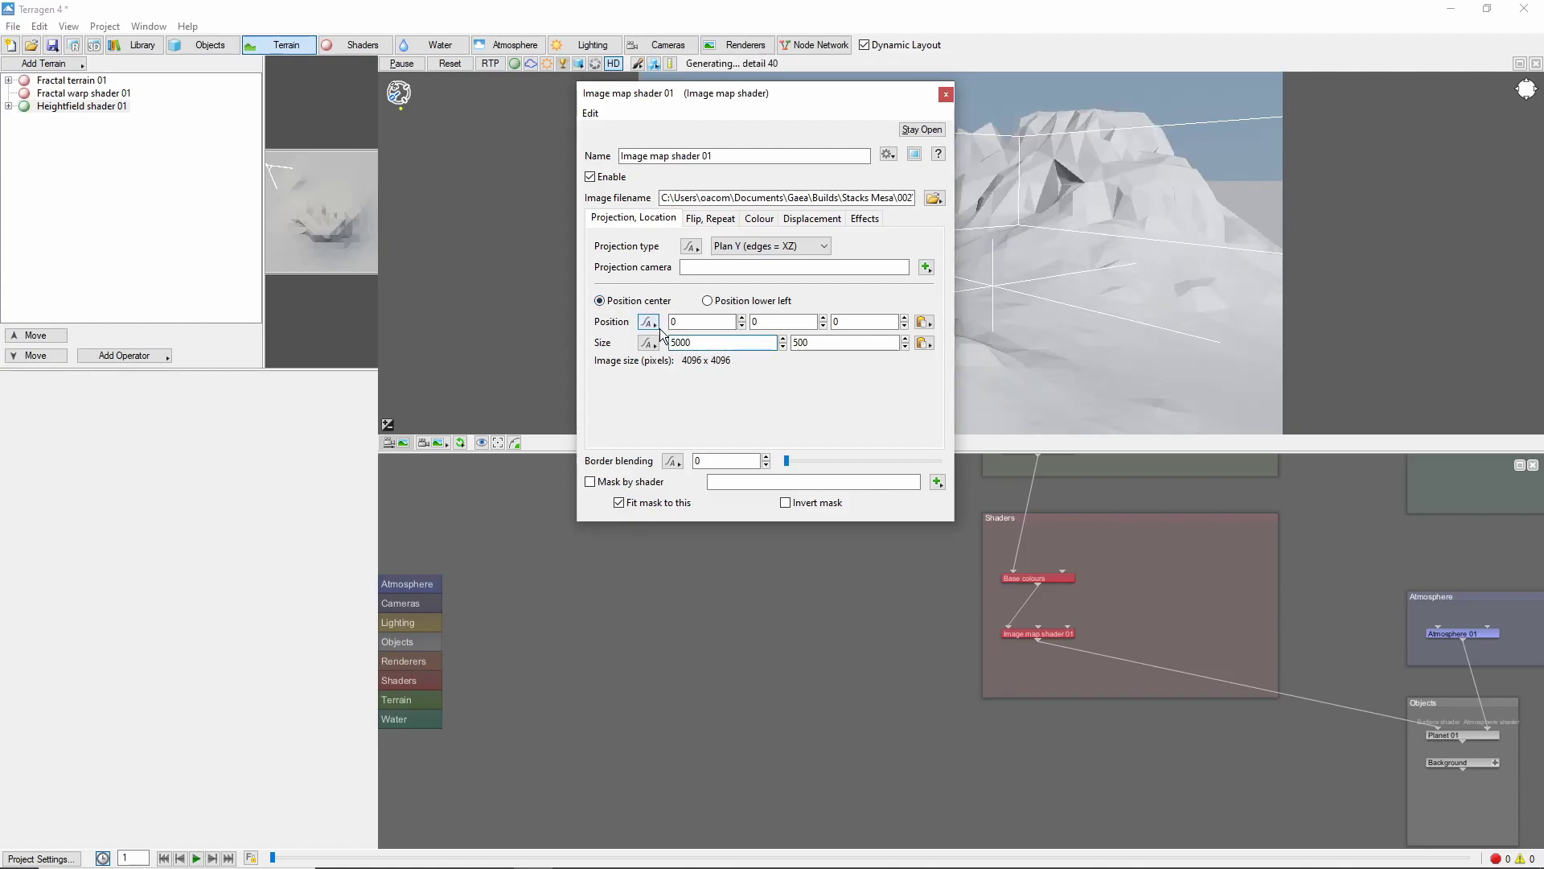
left_click(866, 344)
type("0")
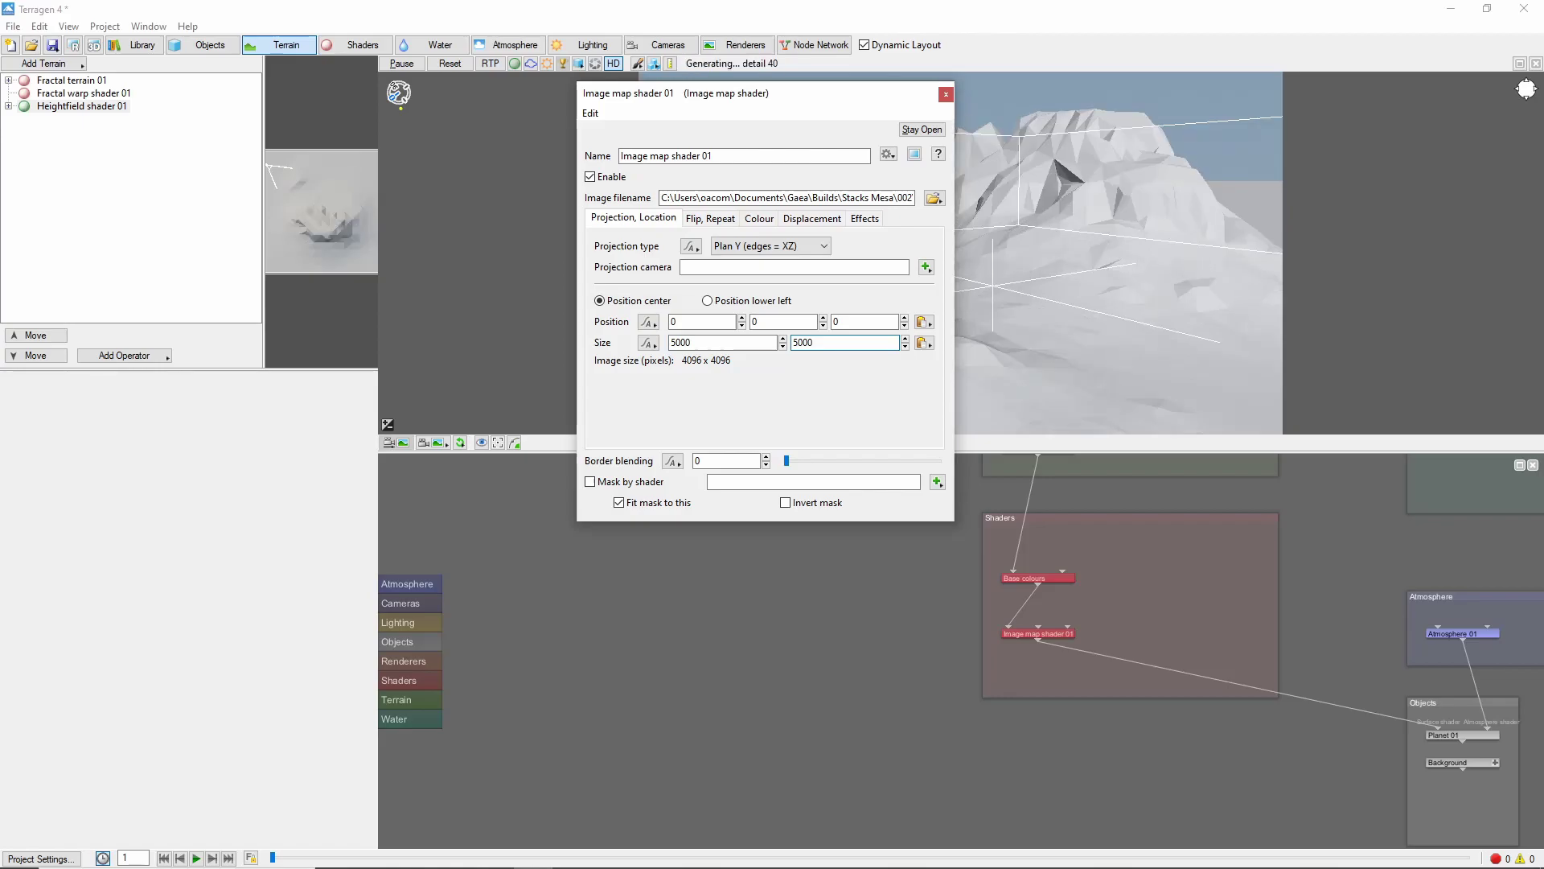
Turn on shader colours and ray-traced preview to show the Combine.tif-coloured mesa
left_click(516, 64)
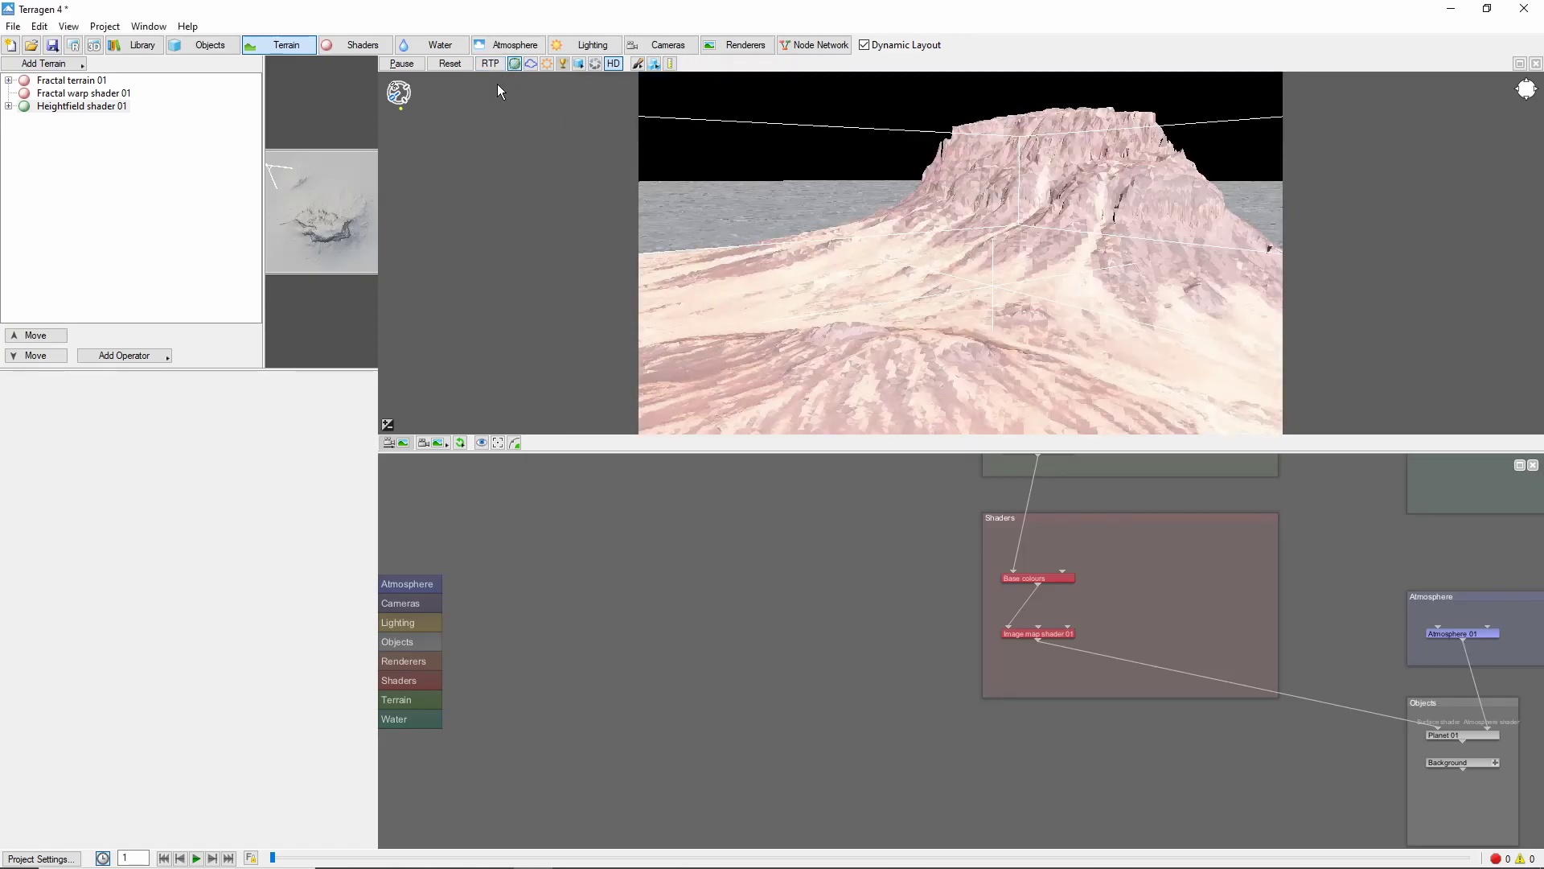
left_click(496, 65)
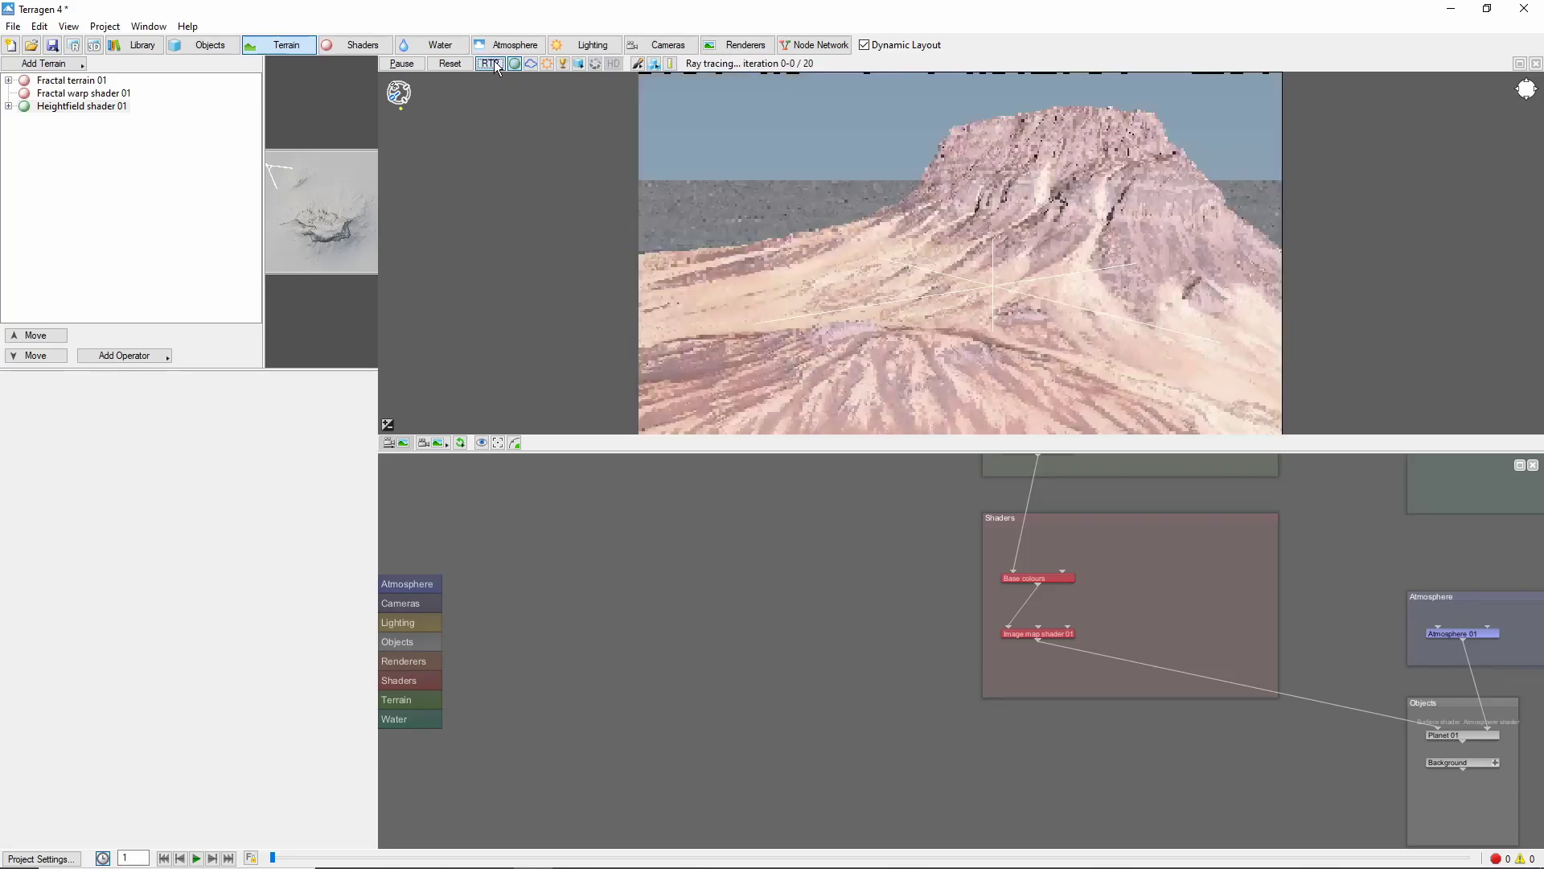